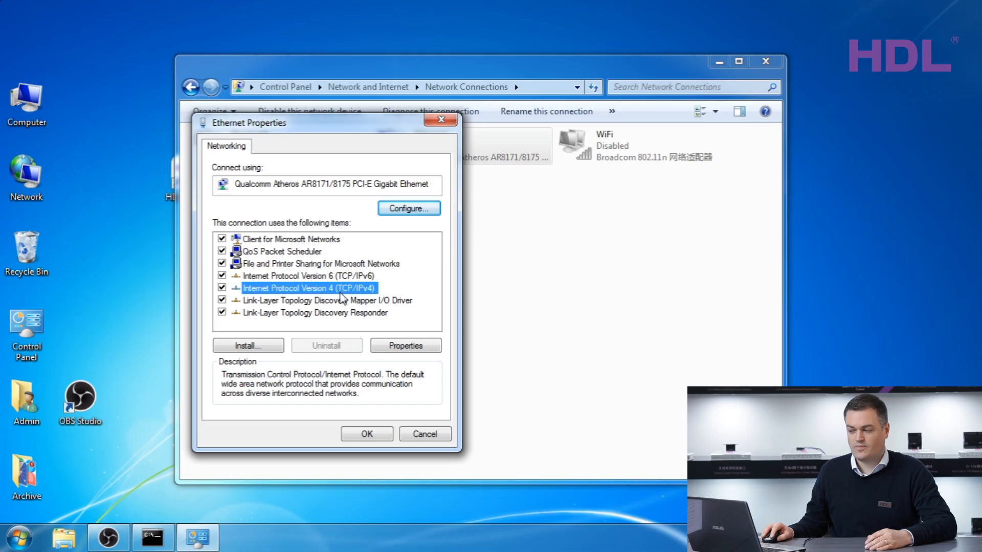
- Assign the Ethernet connection a static IPv4 address of 192.168.10.10 with subnet mask 255.255.255.0 and apply the settings
{"action": "left_click", "coordinate": [404, 345]}
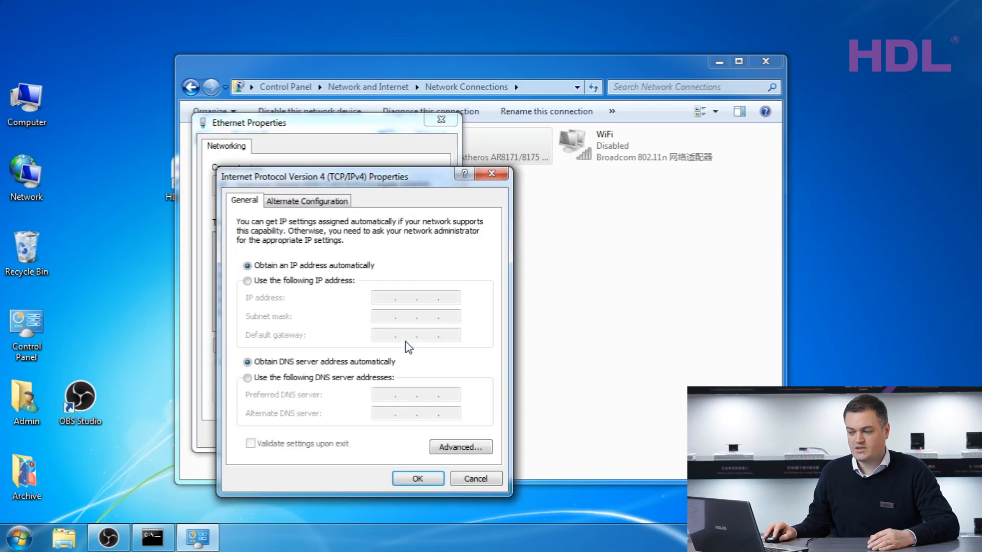
{"action": "left_click", "coordinate": [248, 280]}
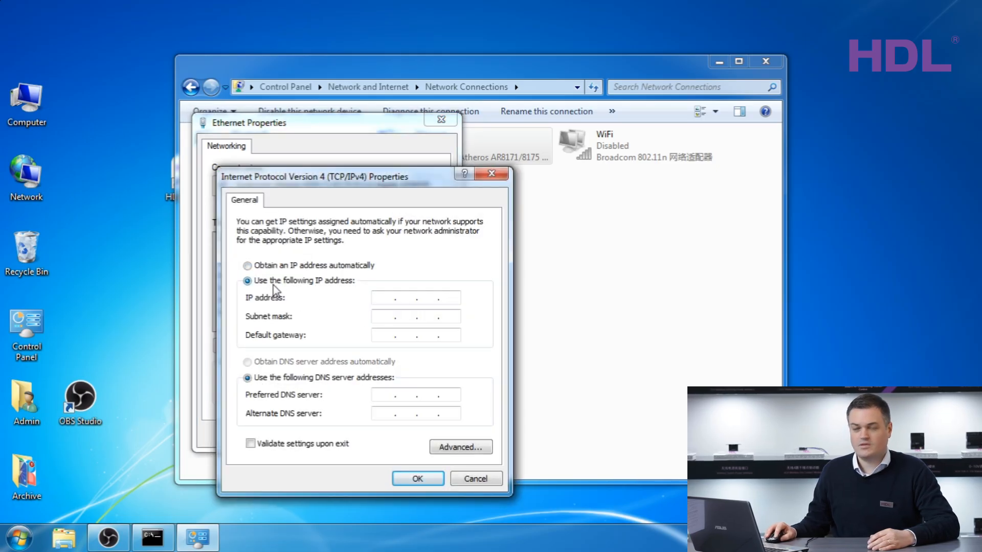
{"action": "left_click", "coordinate": [385, 297]}
{"action": "type", "text": "192 . 168 . "}
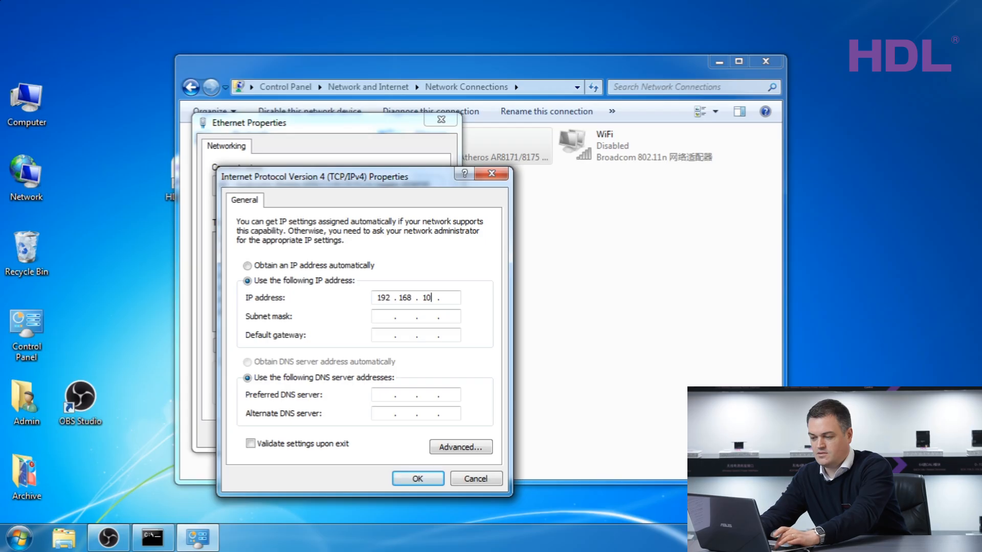
{"action": "type", "text": "10"}
{"action": "key", "text": "Tab"}
{"action": "left_click", "coordinate": [450, 298]}
{"action": "type", "text": "10"}
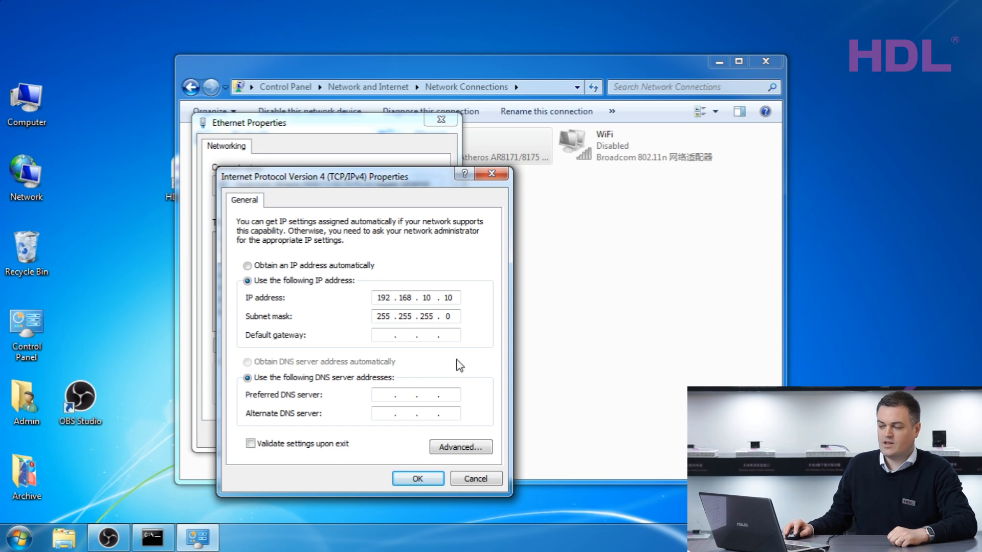
{"action": "left_click", "coordinate": [418, 479]}
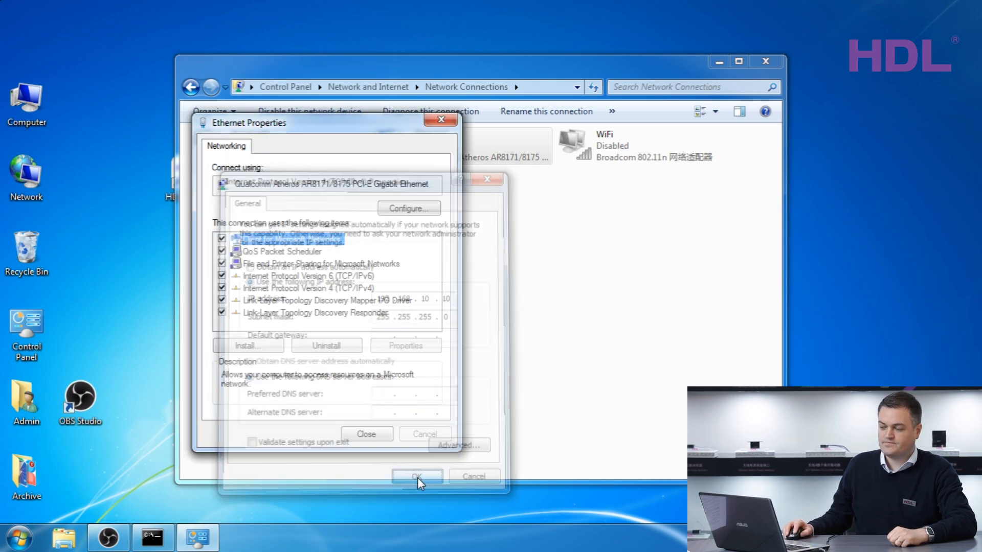
{"action": "left_click", "coordinate": [362, 435]}
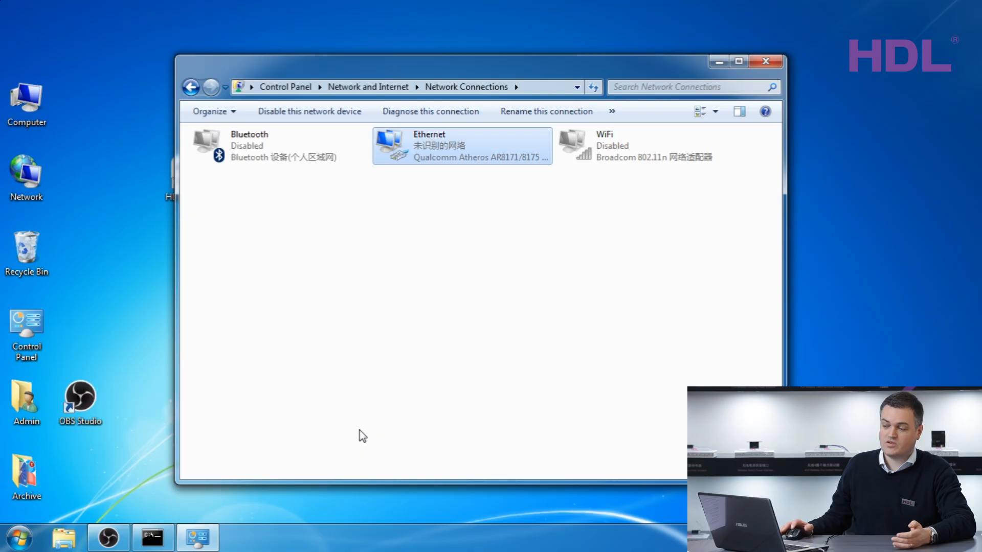
- Run ipconfig in a command prompt to check the Ethernet adapter's IPv4 address, and close the prompt
{"action": "left_click", "coordinate": [18, 540]}
{"action": "type", "text": "cmd"}
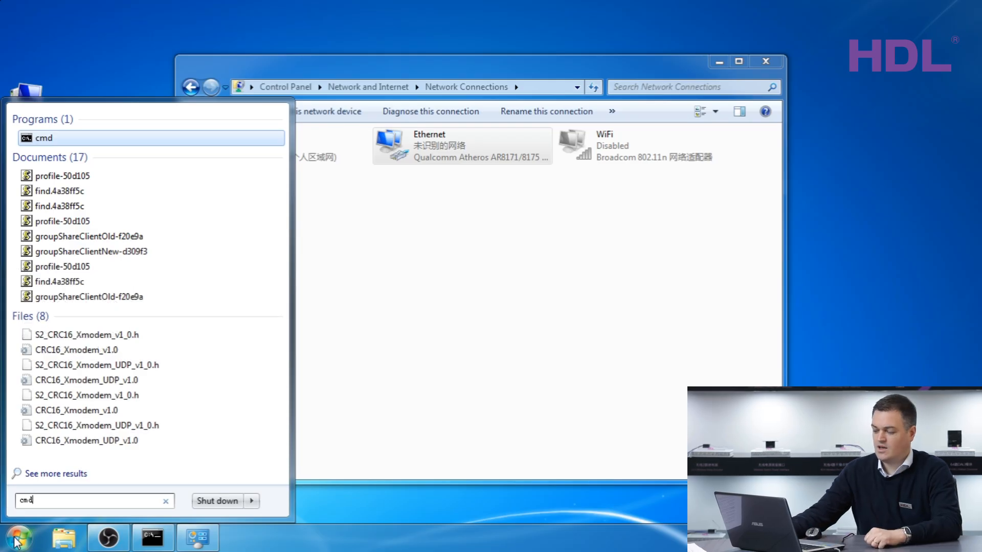
{"action": "key", "text": "Return"}
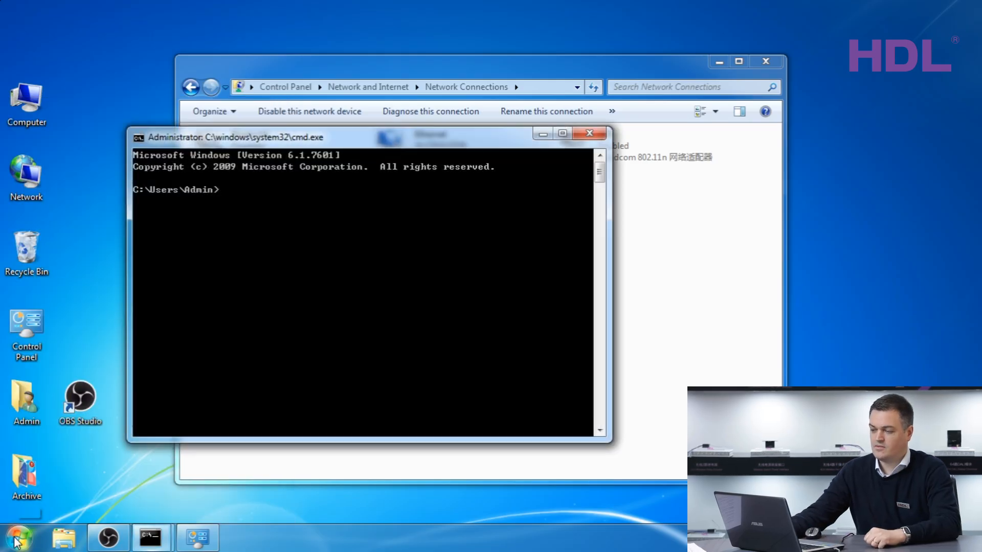
{"action": "type", "text": "i"}
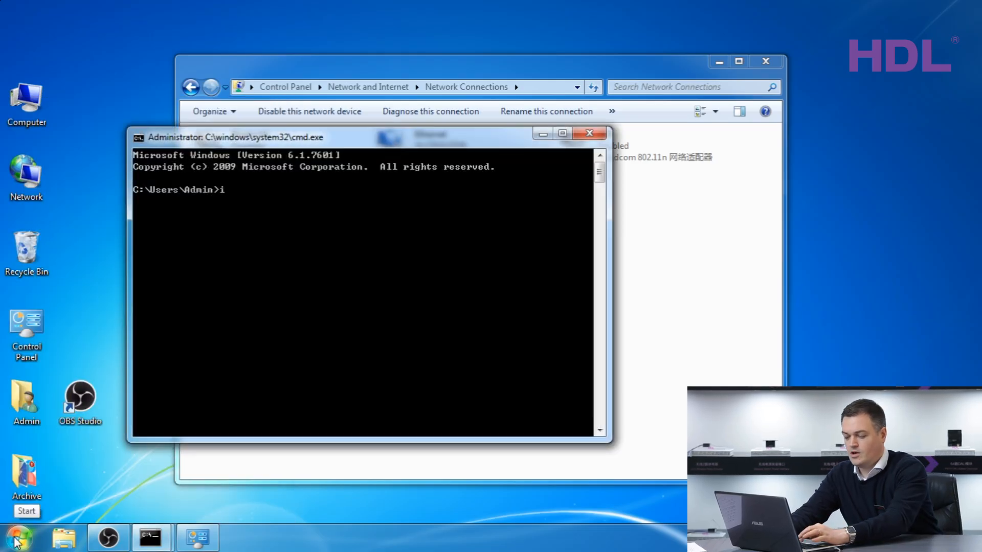
{"action": "type", "text": "pconfig"}
{"action": "key", "text": "Return"}
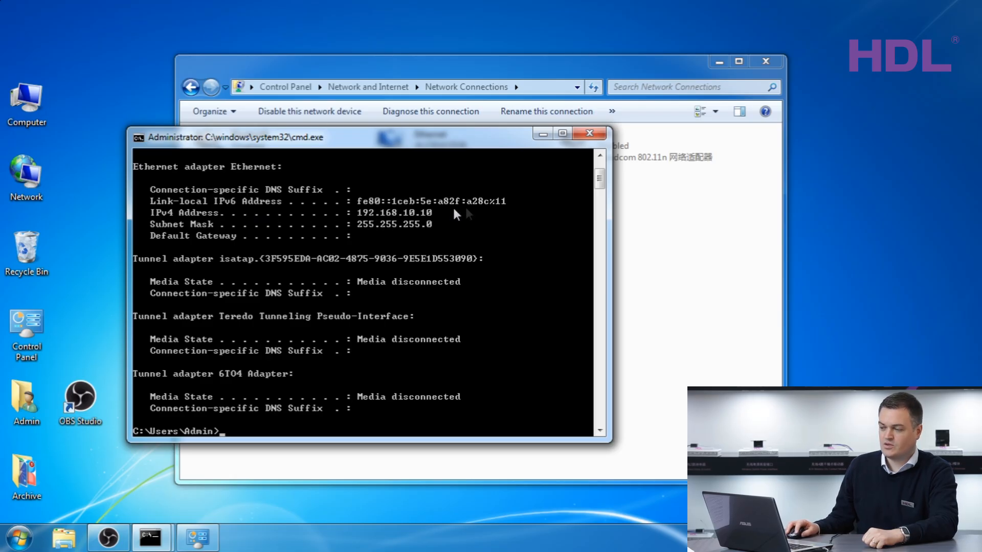
{"action": "left_click", "coordinate": [589, 133]}
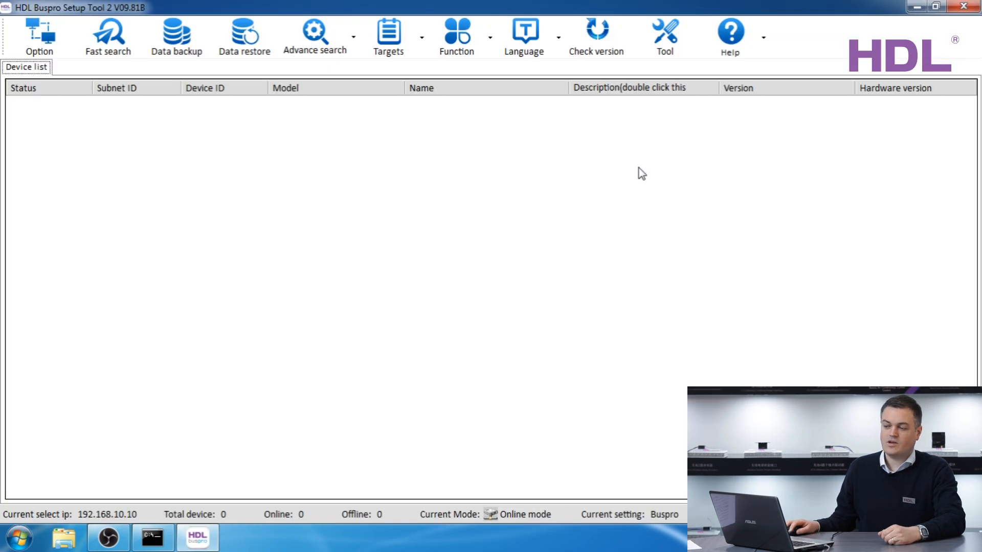
- Run a fast search for the bus devices in HDL Buspro Setup Tool 2 and check the found modules' device IDs
{"action": "left_click", "coordinate": [105, 47]}
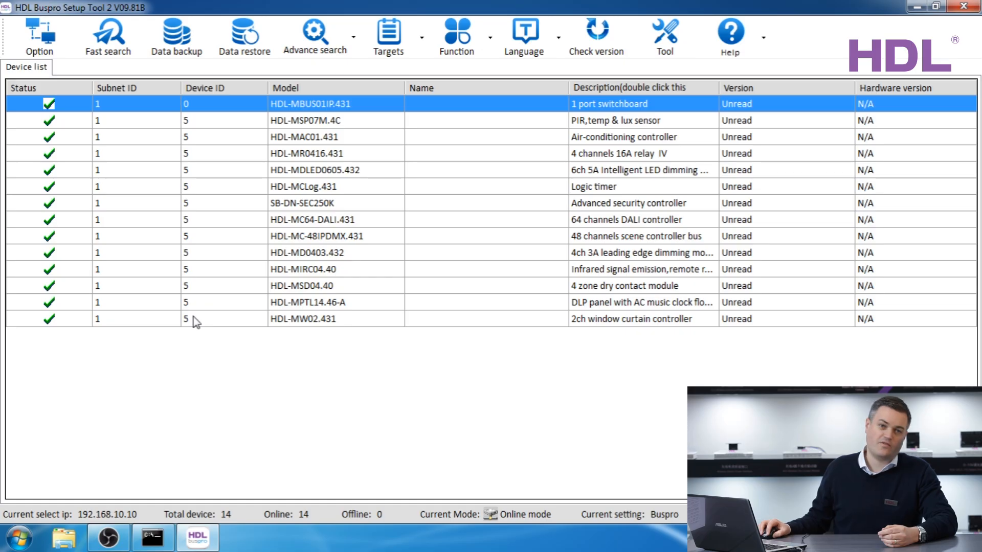
{"action": "left_click", "coordinate": [201, 126]}
{"action": "left_click", "coordinate": [201, 137]}
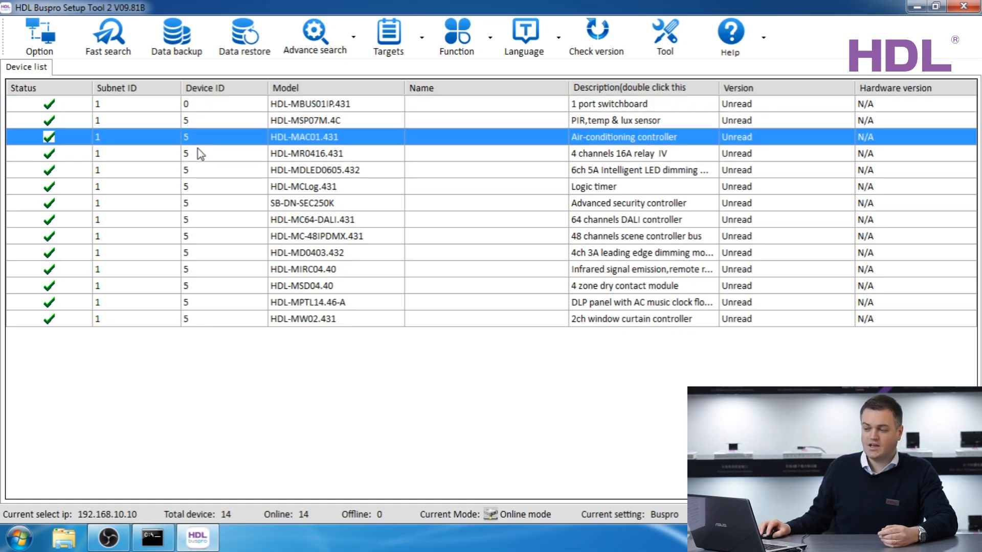
{"action": "left_click", "coordinate": [200, 154]}
{"action": "left_click", "coordinate": [193, 171]}
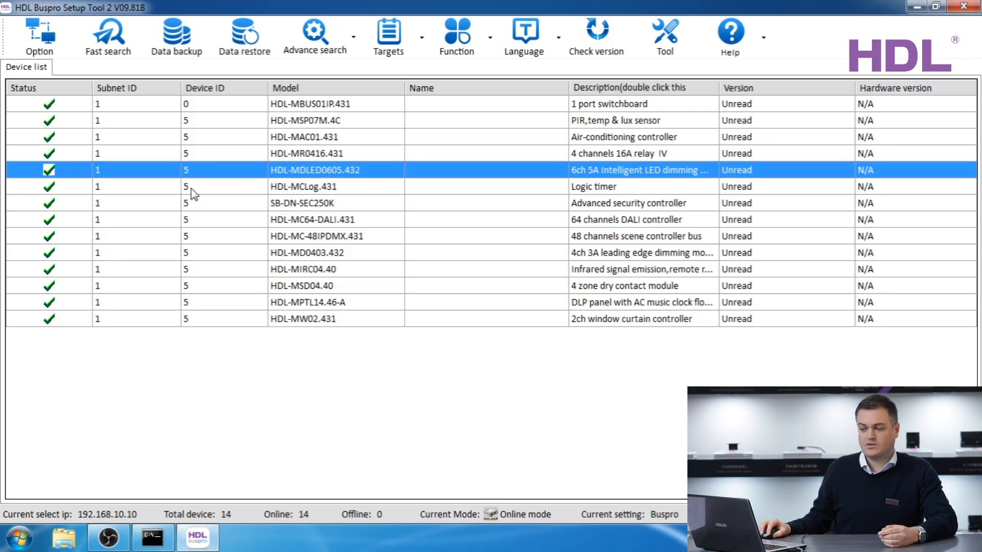
{"action": "left_click", "coordinate": [192, 187]}
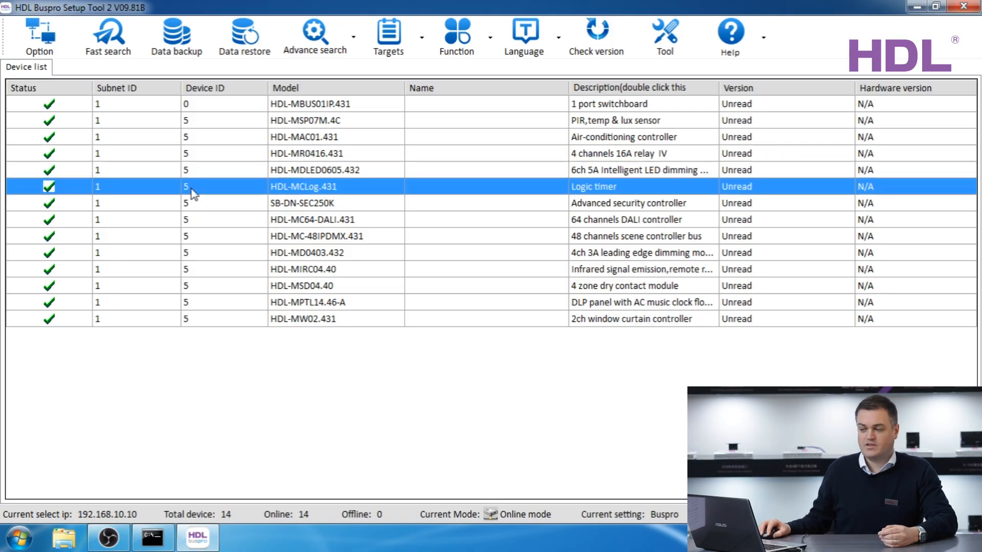
- Change the device ID of the HDL-MSP07M.4C sensor to 1, keeping subnet ID 1
{"action": "right_click", "coordinate": [191, 124]}
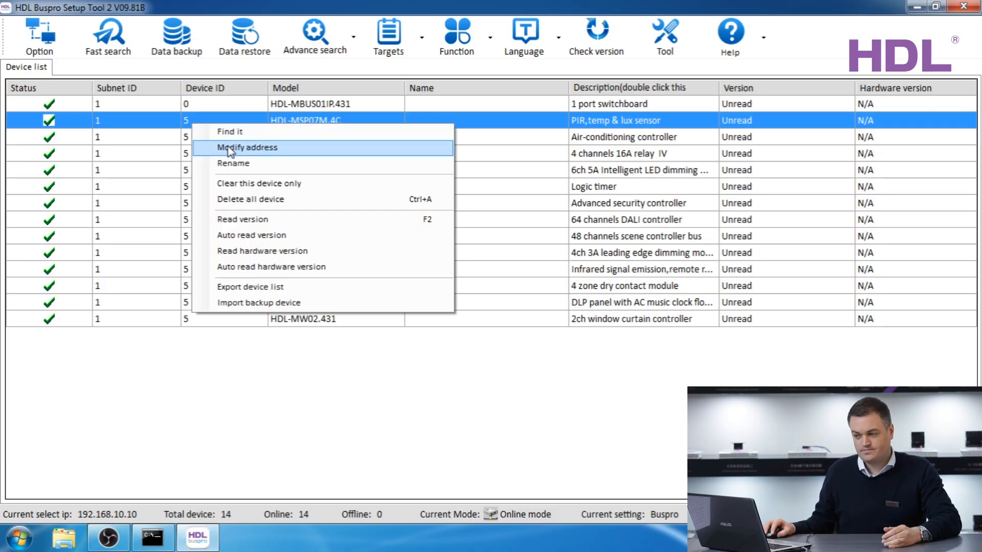
{"action": "left_click", "coordinate": [178, 128]}
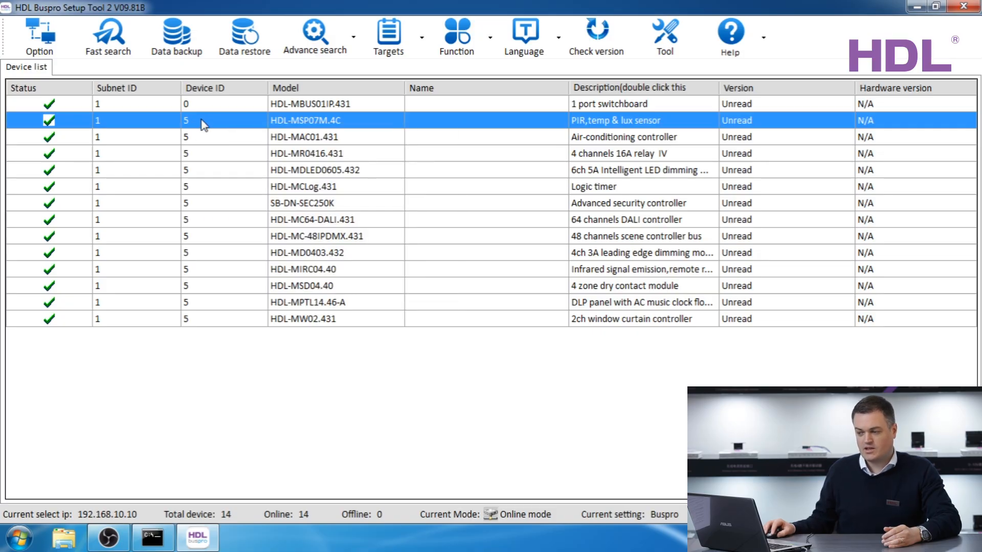
{"action": "double_click", "coordinate": [200, 123]}
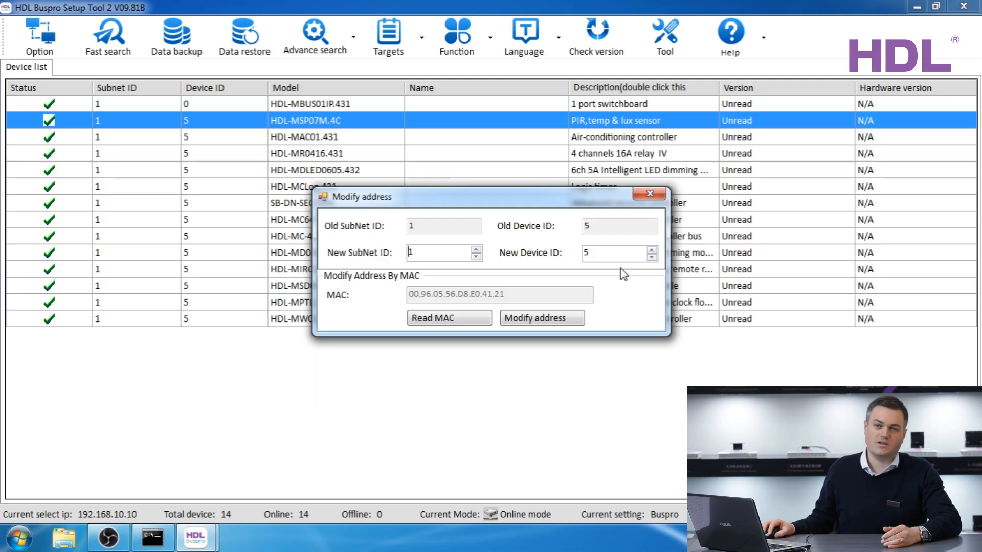
{"action": "key", "text": "Tab"}
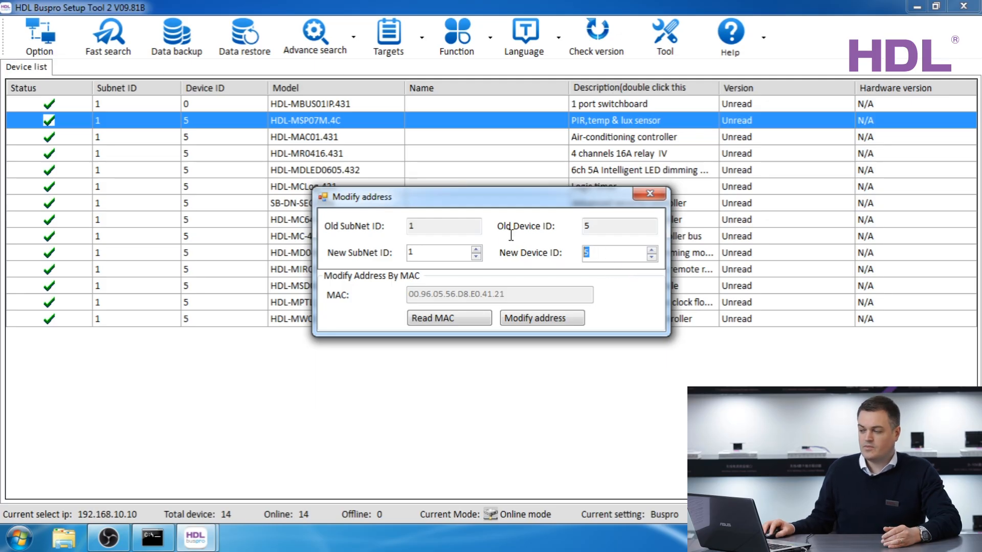
{"action": "type", "text": "1"}
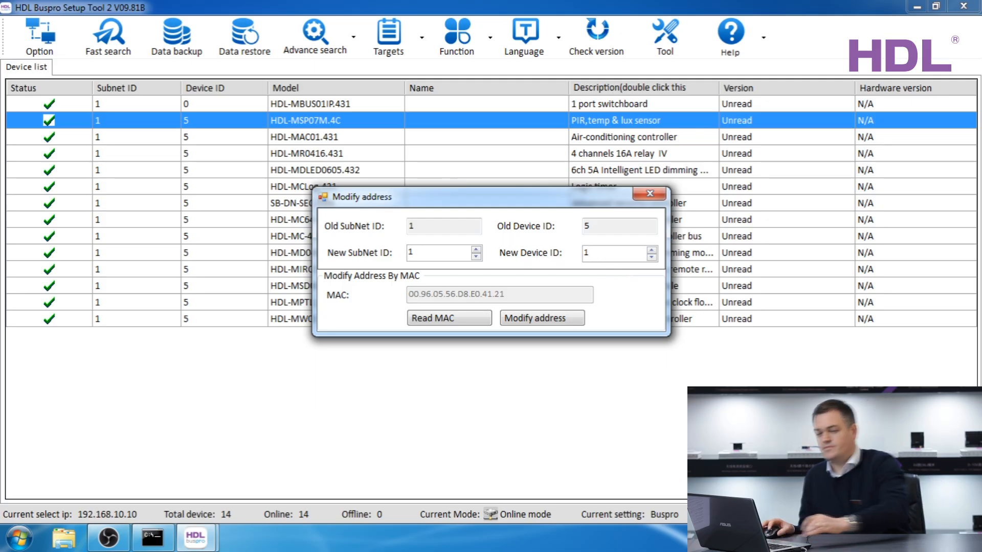
{"action": "left_click", "coordinate": [537, 318]}
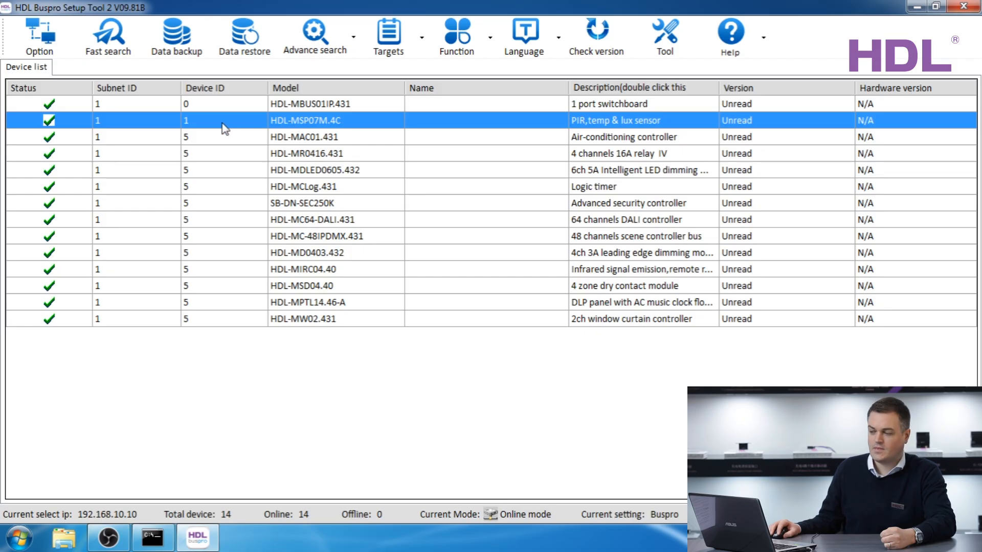
- Change the device ID of the HDL-MAC01.431 air-conditioning controller to 2, keeping subnet ID 1
{"action": "left_click", "coordinate": [205, 139]}
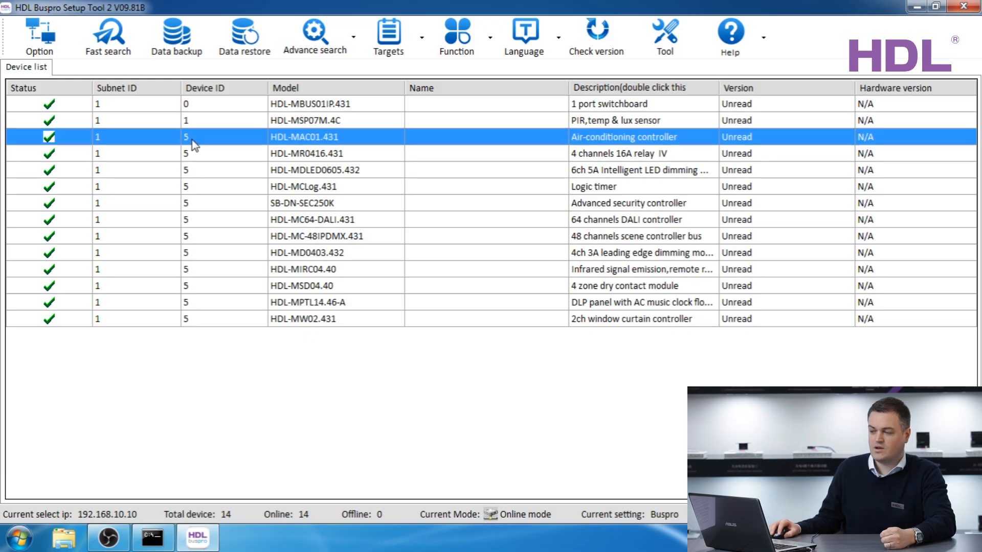
{"action": "double_click", "coordinate": [189, 136]}
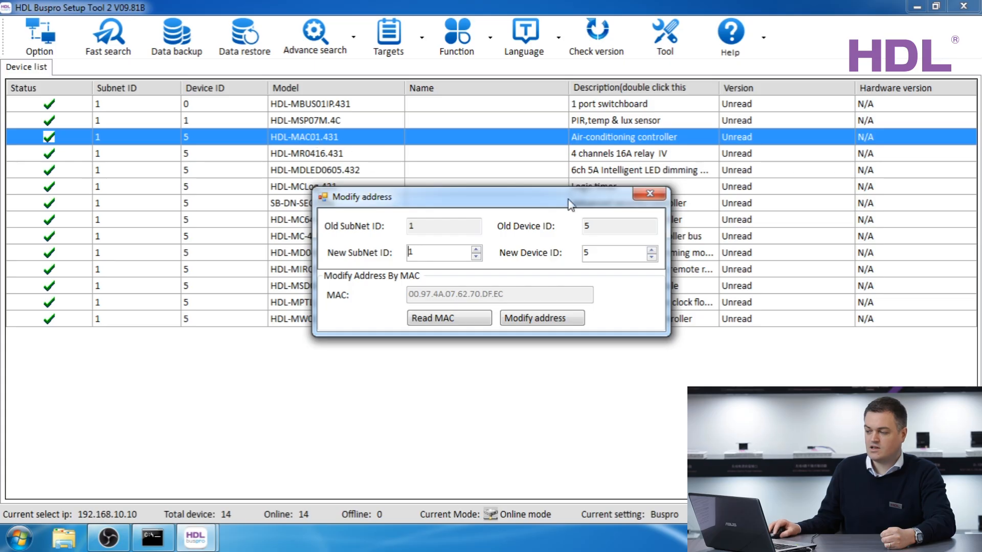
{"action": "double_click", "coordinate": [606, 252]}
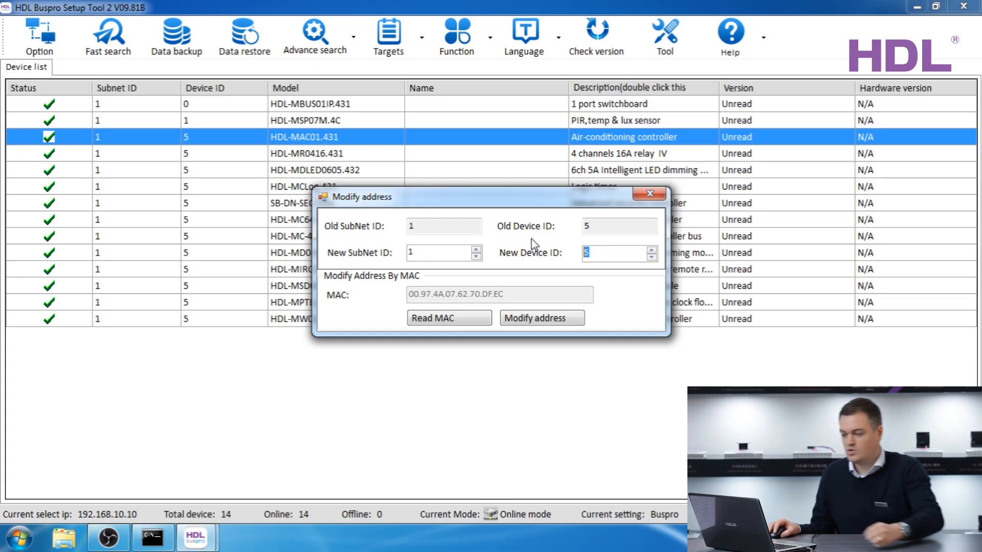
{"action": "type", "text": "2"}
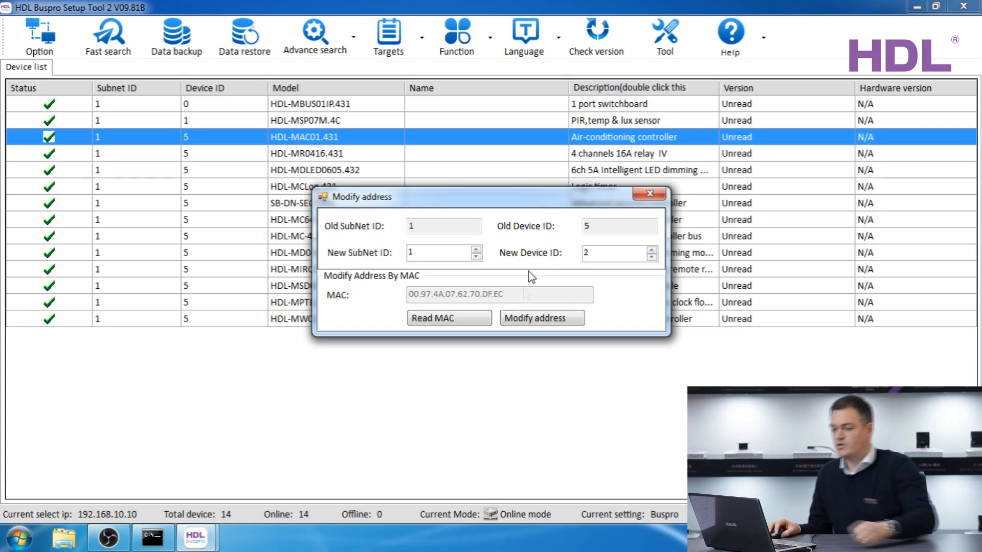
{"action": "left_click", "coordinate": [518, 320]}
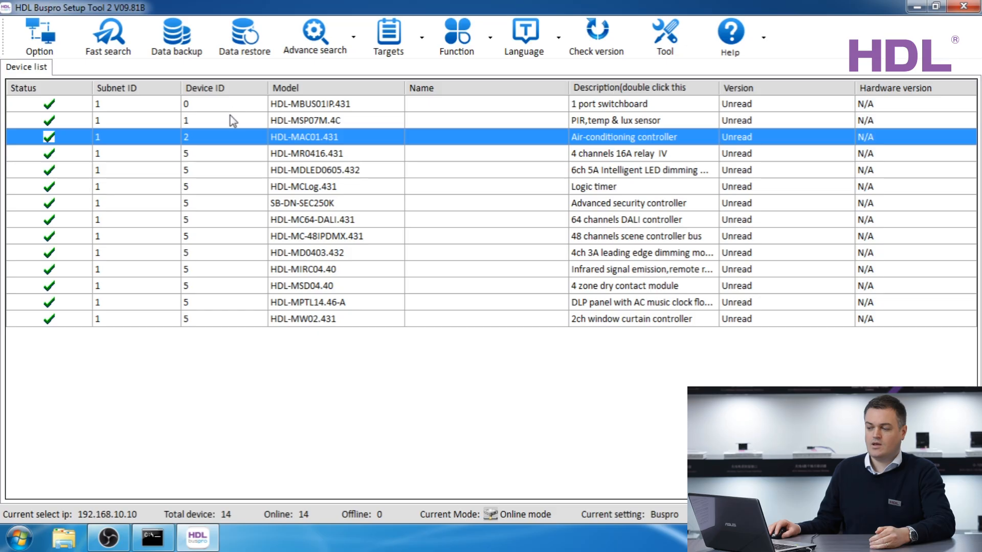
- Delete all devices from the device list and open the dialog for adding devices in address mode
{"action": "right_click", "coordinate": [216, 143]}
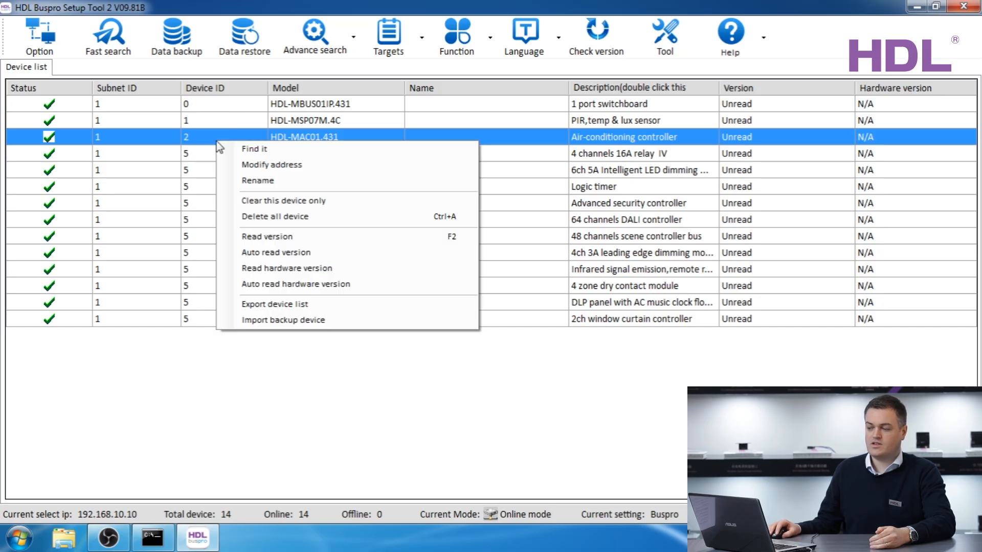
{"action": "left_click", "coordinate": [259, 220]}
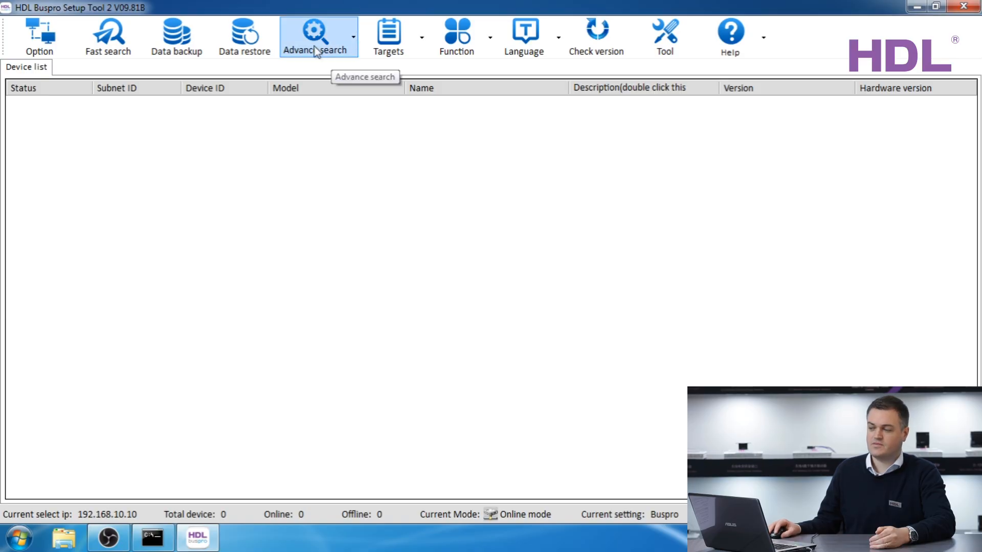
{"action": "left_click", "coordinate": [314, 30]}
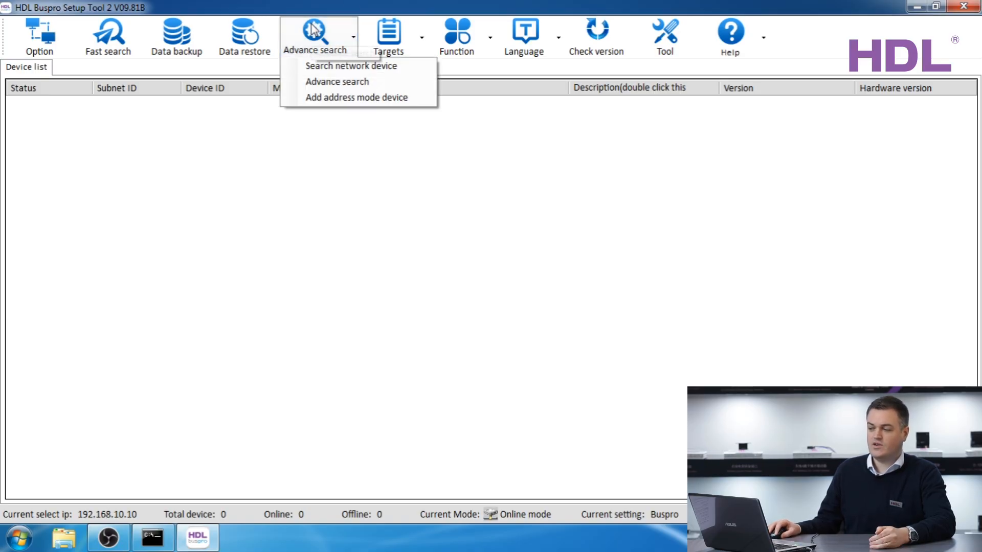
{"action": "left_click", "coordinate": [334, 99]}
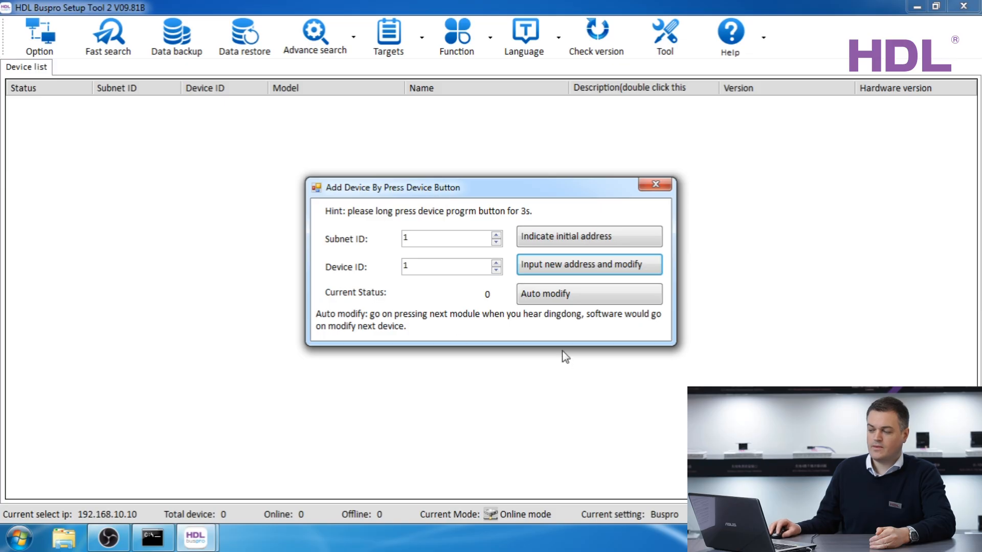
- Auto-modify the addresses of the devices whose program buttons are held, starting from subnet ID 1 and device ID 3, and stop the process
{"action": "double_click", "coordinate": [412, 266]}
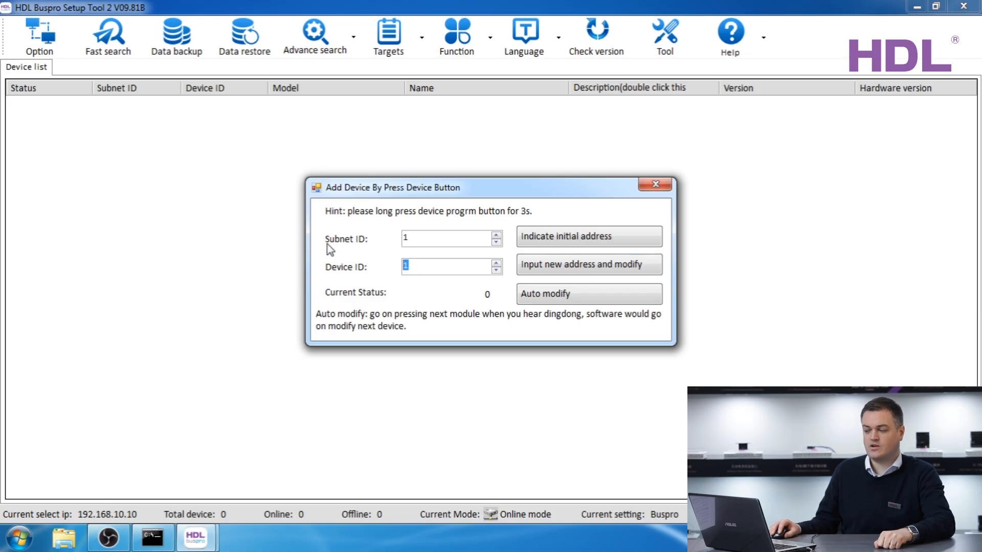
{"action": "type", "text": "3"}
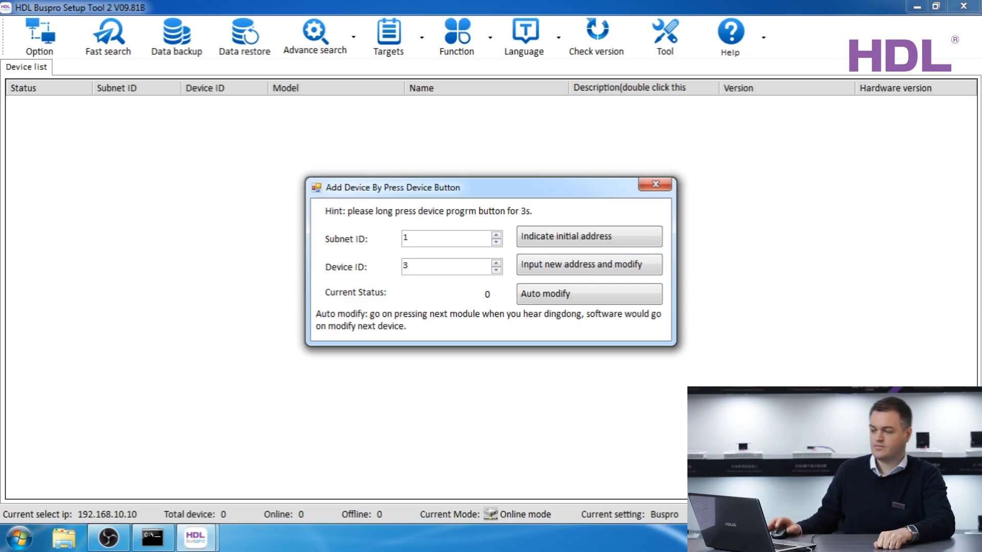
{"action": "left_click", "coordinate": [557, 295]}
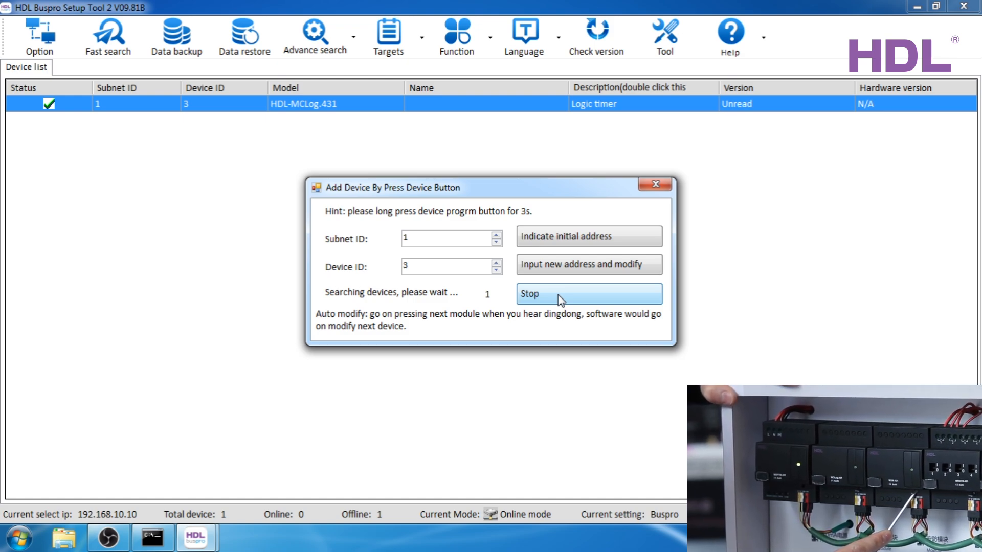
{"action": "left_click", "coordinate": [557, 294]}
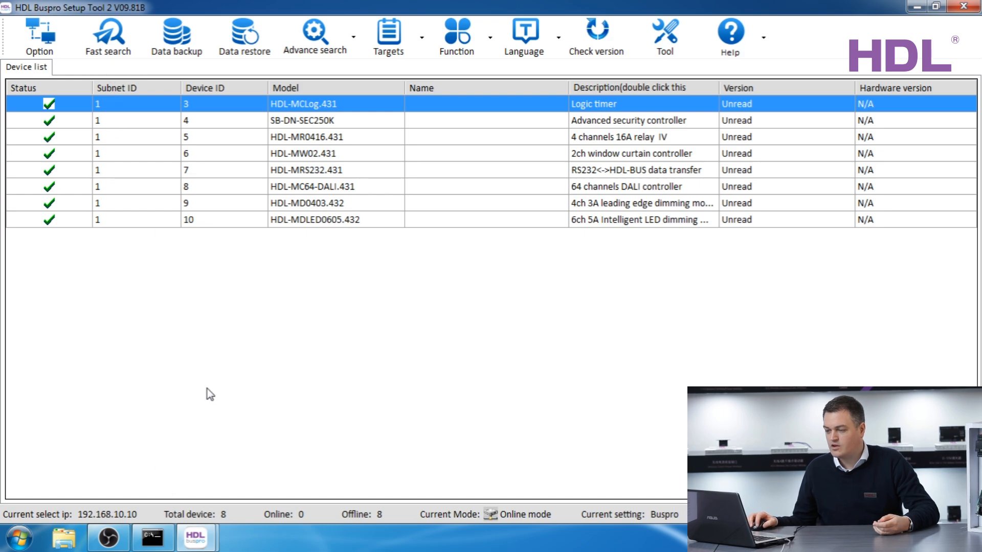
- Run a fast search of the bus and check the device list for entries sharing the same device ID
{"action": "left_click", "coordinate": [118, 38]}
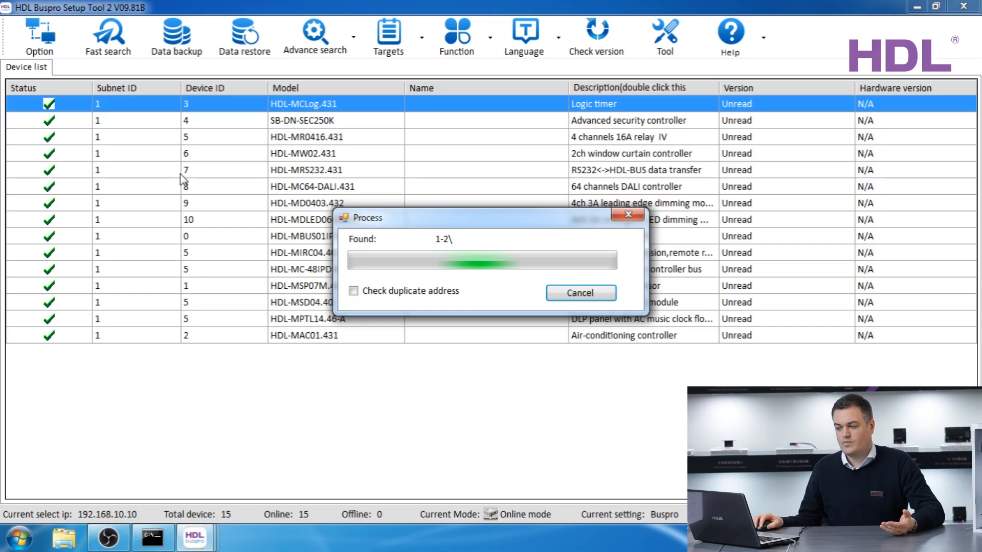
{"action": "left_click_drag", "start_coordinate": [394, 219], "coordinate": [576, 346]}
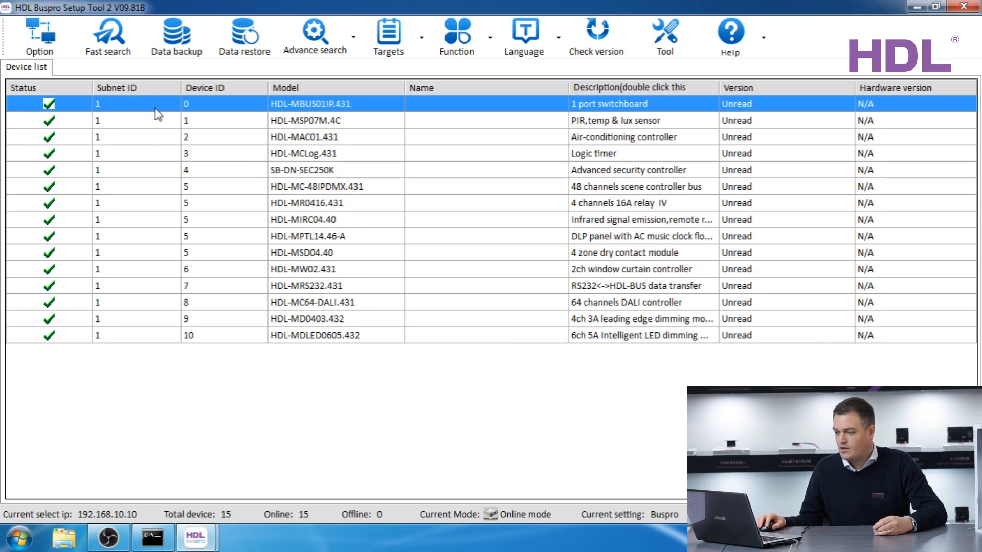
{"action": "left_click", "coordinate": [225, 190]}
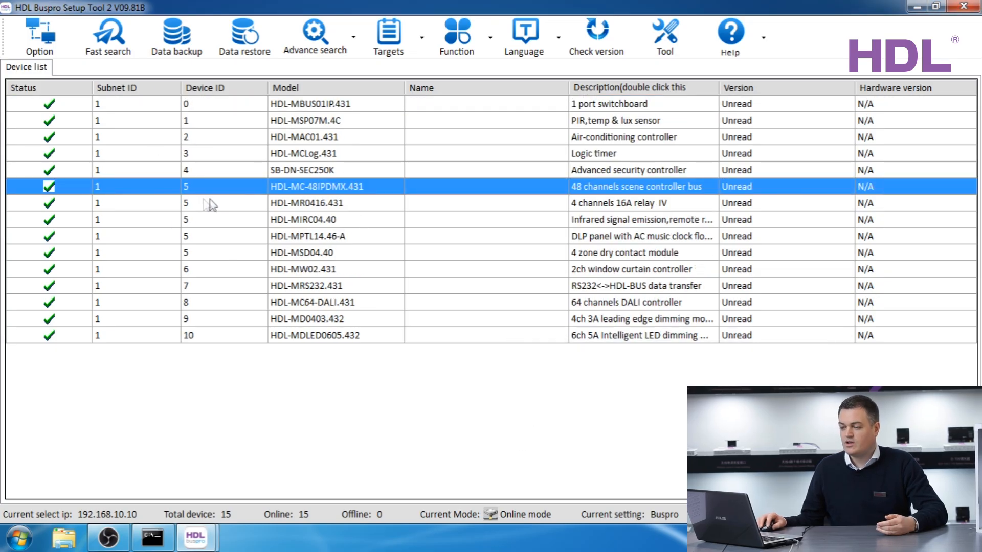
{"action": "left_click", "coordinate": [220, 203]}
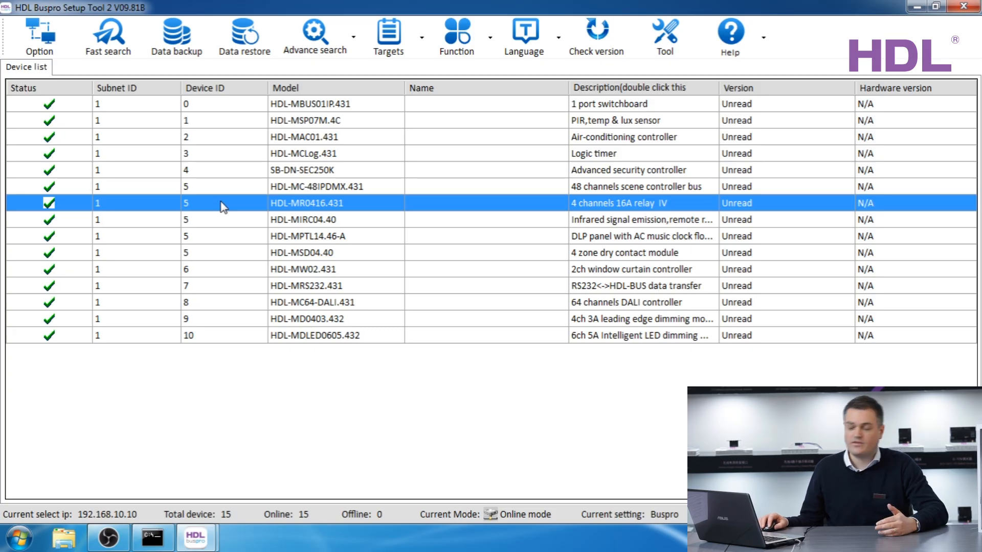
- Change the device ID of the HDL-MIRC04.40 infrared module to 11, keeping subnet ID 1
{"action": "left_click", "coordinate": [291, 221]}
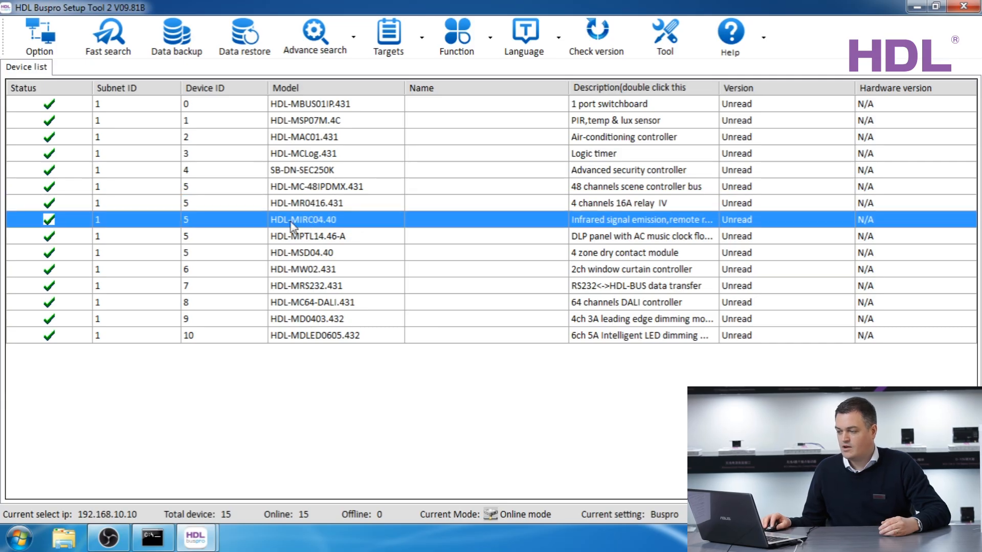
{"action": "double_click", "coordinate": [195, 226]}
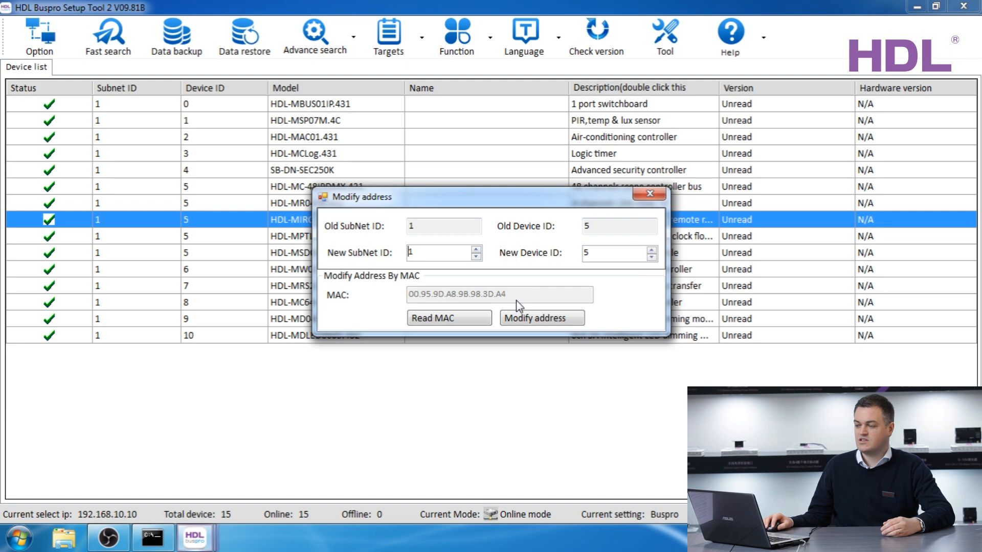
{"action": "key", "text": "Tab"}
{"action": "type", "text": "11"}
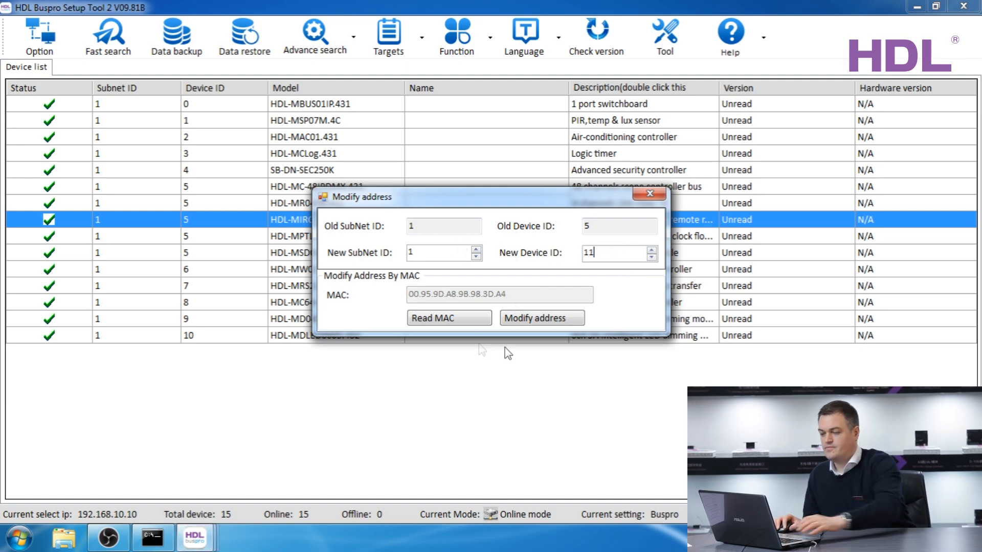
{"action": "left_click", "coordinate": [531, 319]}
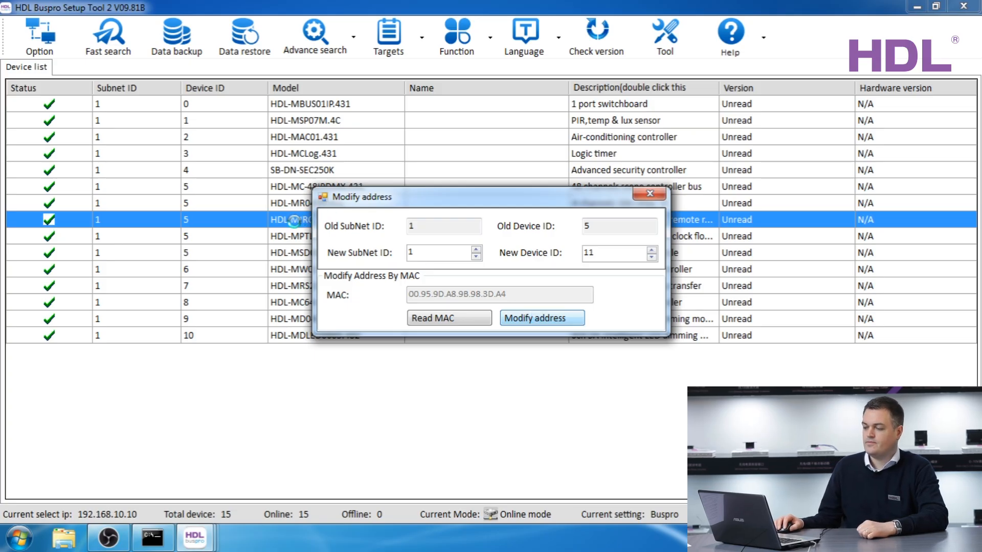
- Read the MAC of the HDL-MPTL14.46-A DLP panel and change its device ID to 12, keeping subnet ID 1
{"action": "left_click", "coordinate": [290, 239]}
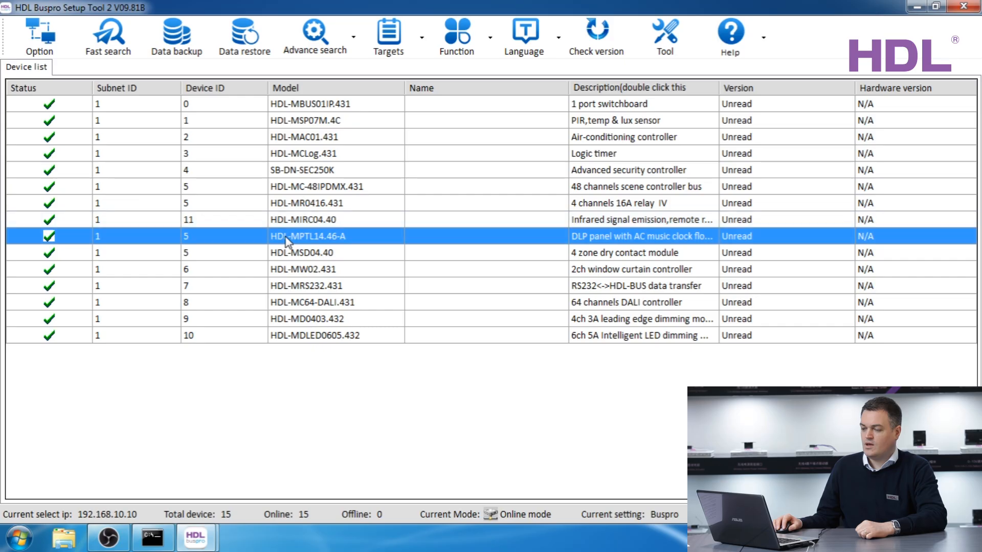
{"action": "double_click", "coordinate": [195, 241]}
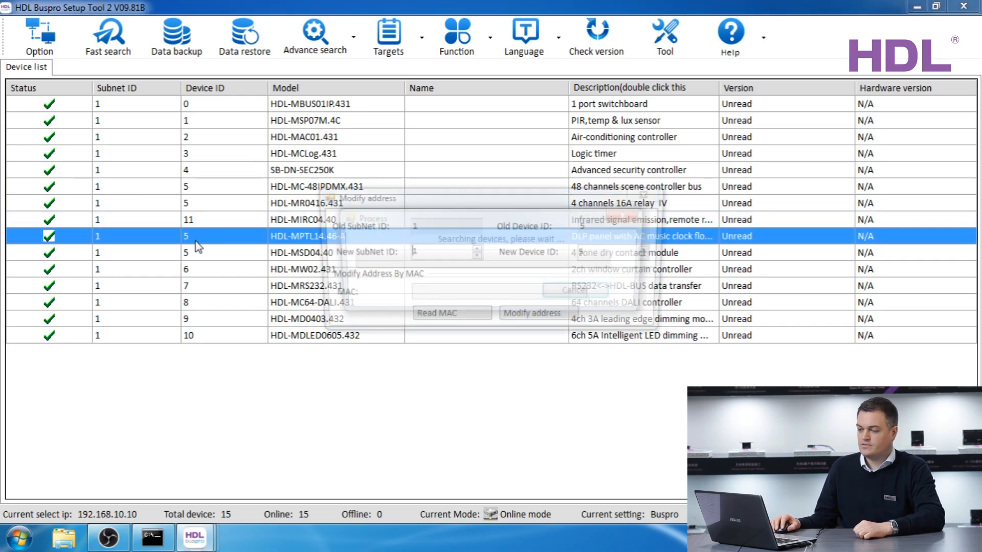
{"action": "double_click", "coordinate": [629, 254]}
{"action": "type", "text": "1"}
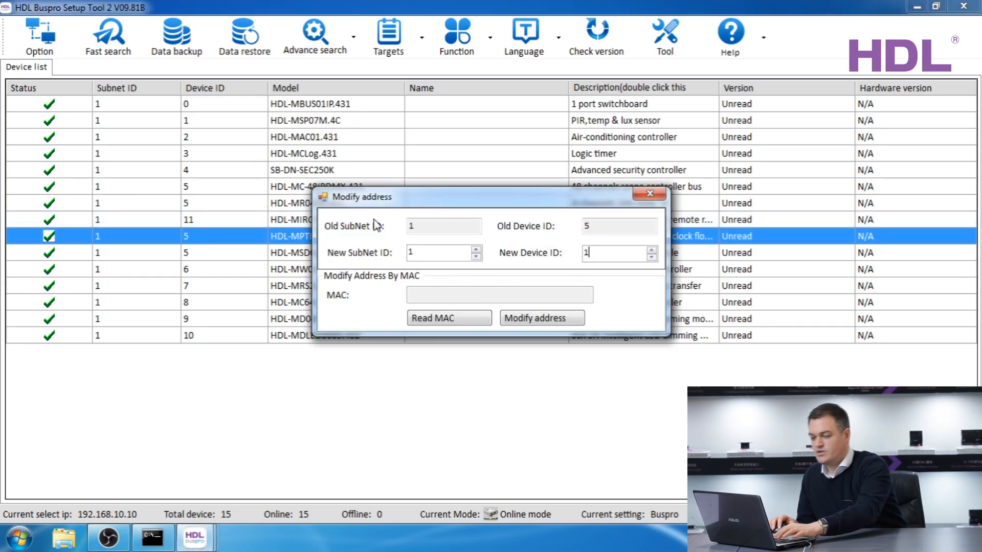
{"action": "type", "text": "2"}
{"action": "left_click", "coordinate": [517, 319]}
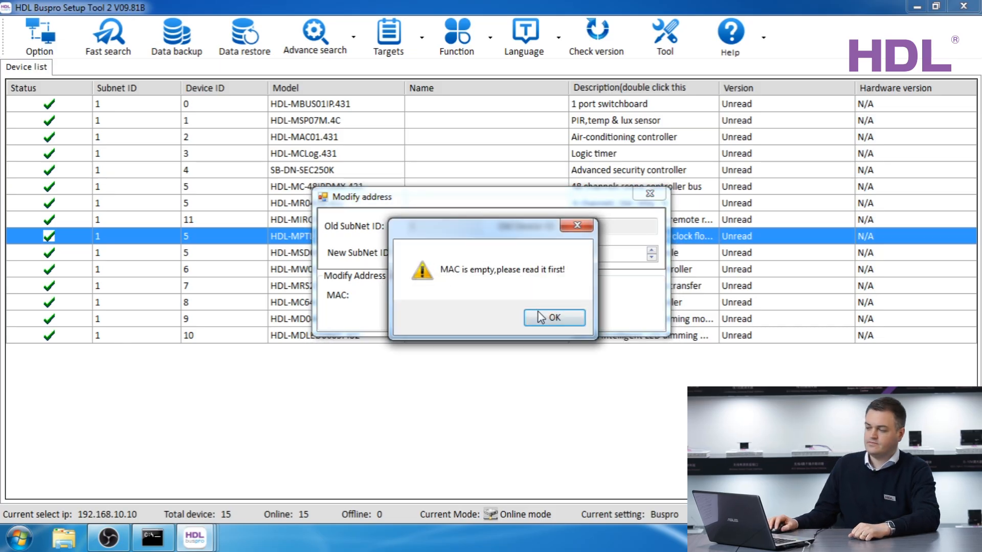
{"action": "left_click", "coordinate": [558, 321]}
{"action": "left_click", "coordinate": [466, 320]}
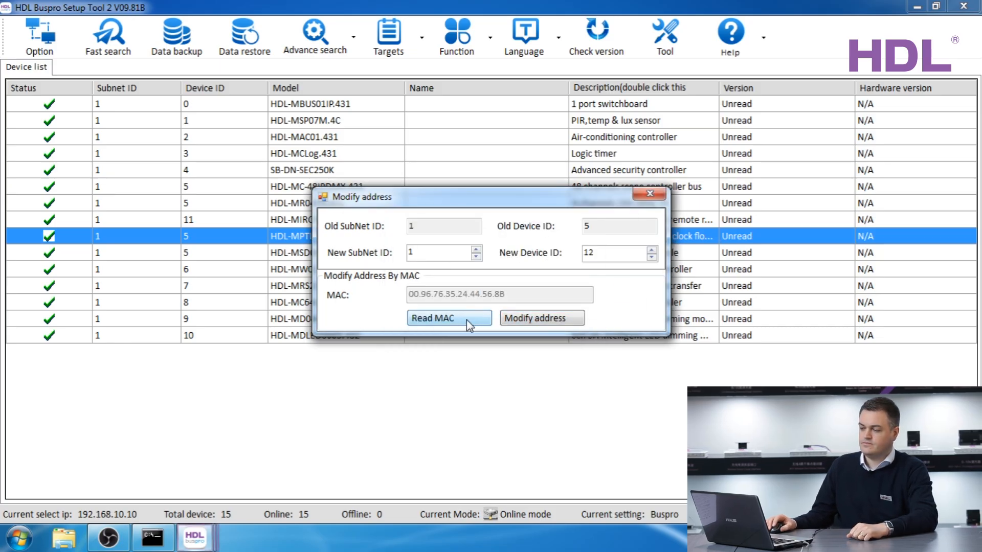
{"action": "left_click", "coordinate": [529, 321]}
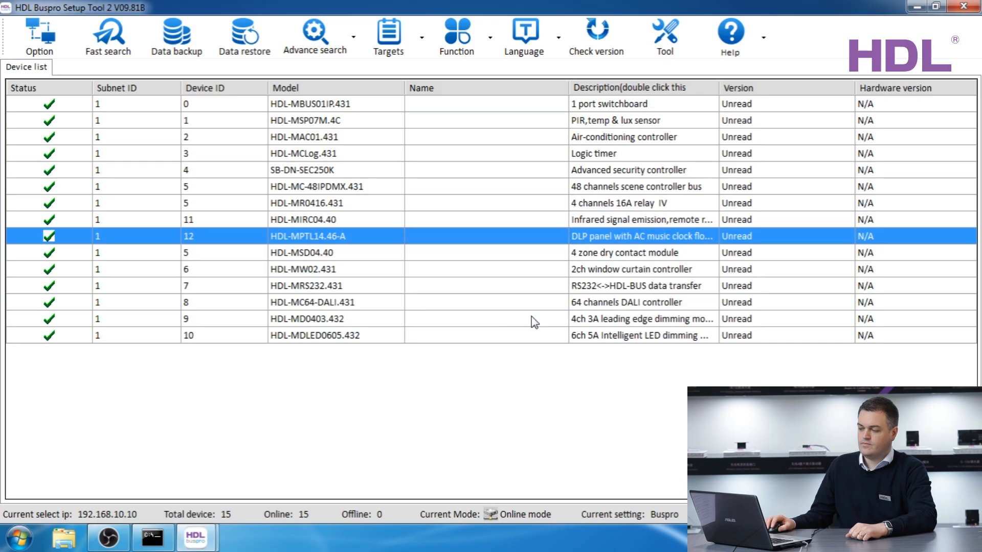
- Change the device ID of the HDL-MSD04.40 dry contact module to 13, keeping subnet ID 1
{"action": "left_click", "coordinate": [237, 253]}
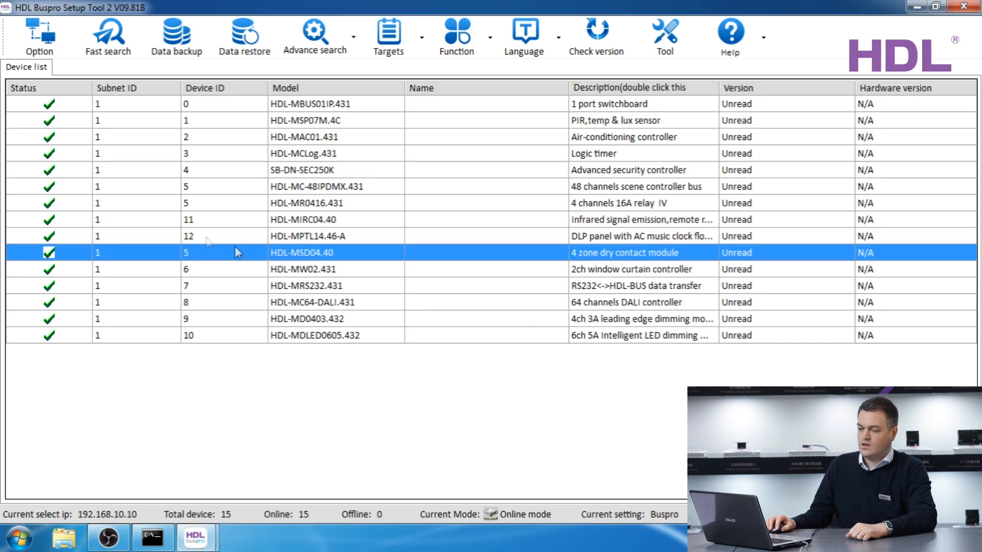
{"action": "double_click", "coordinate": [189, 255]}
{"action": "left_click_drag", "start_coordinate": [606, 254], "coordinate": [432, 240]}
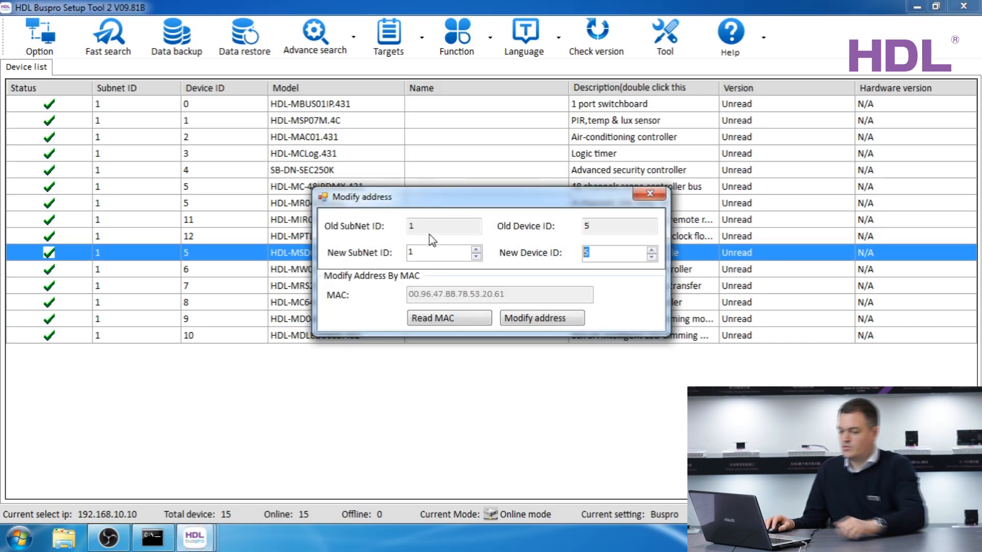
{"action": "type", "text": "13"}
{"action": "left_click", "coordinate": [517, 319]}
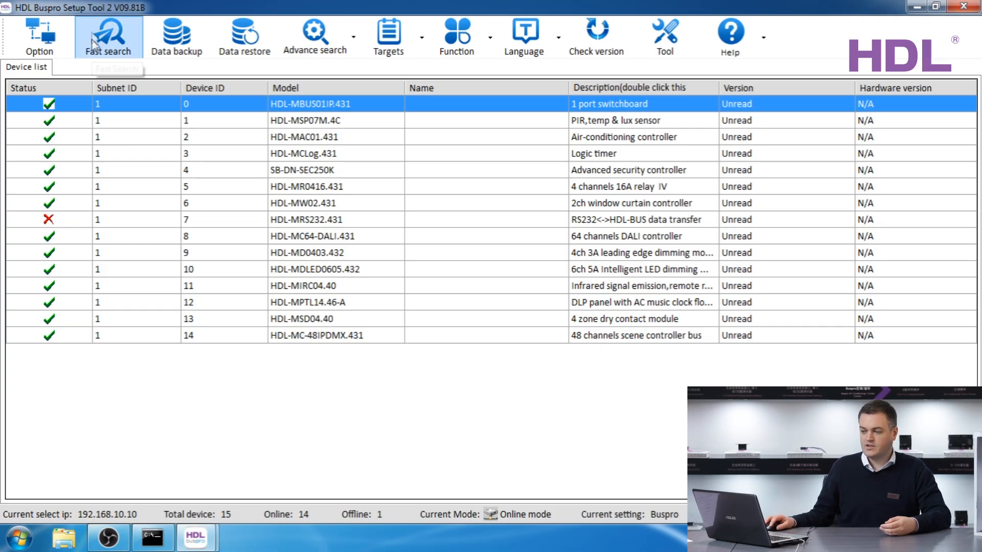
- Refresh the device list with another fast search, cancel the running search, and delete all devices from the list
{"action": "left_click", "coordinate": [96, 51]}
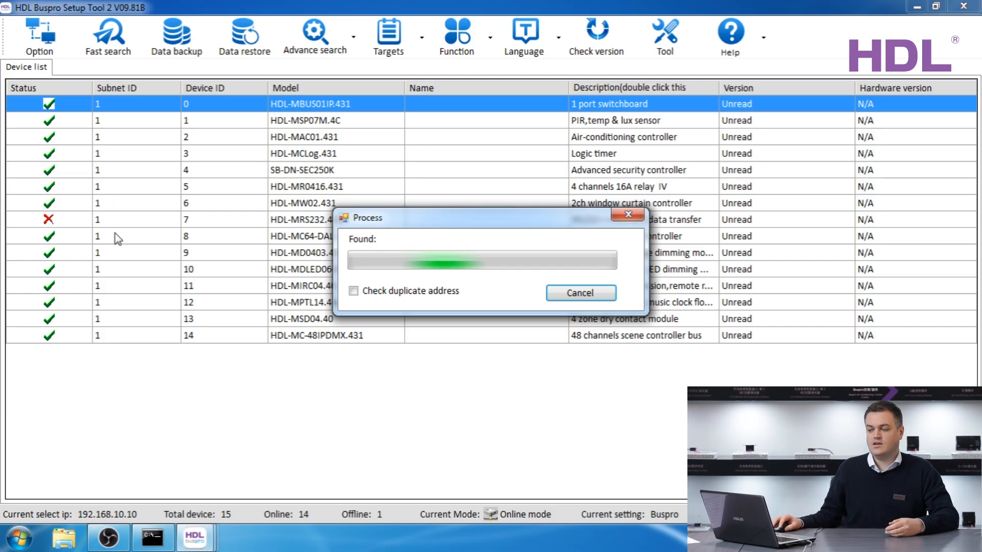
{"action": "left_click", "coordinate": [584, 294]}
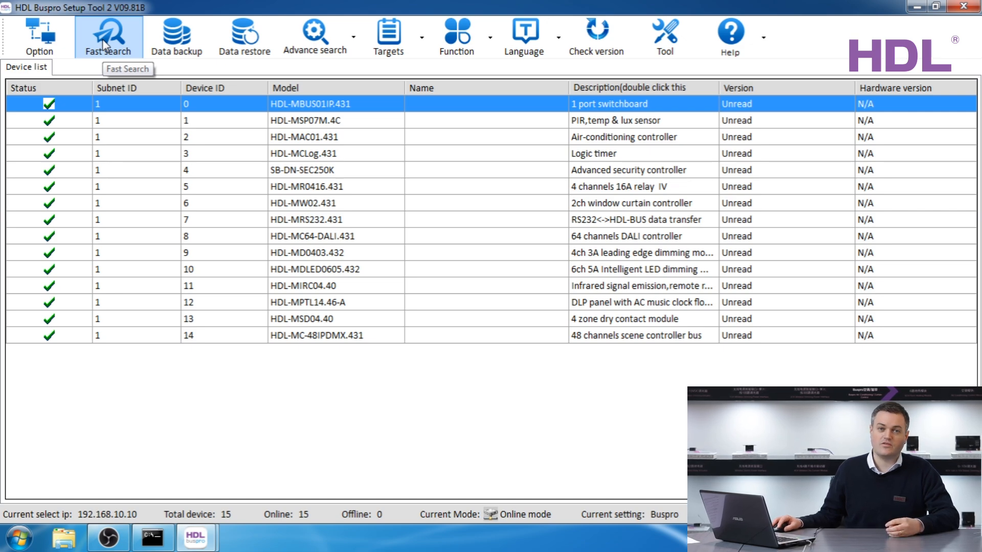
{"action": "left_click", "coordinate": [199, 171]}
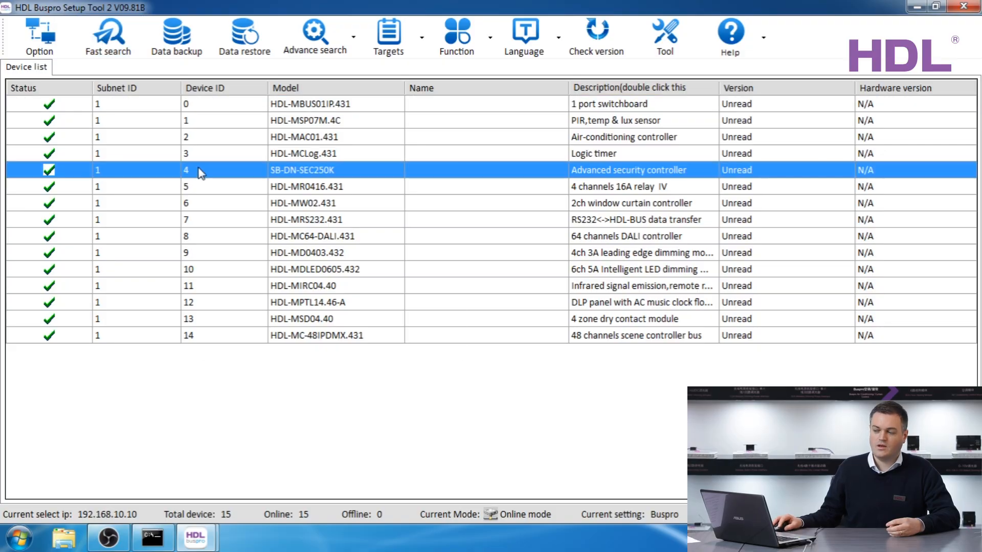
{"action": "right_click", "coordinate": [200, 171]}
{"action": "left_click", "coordinate": [230, 242]}
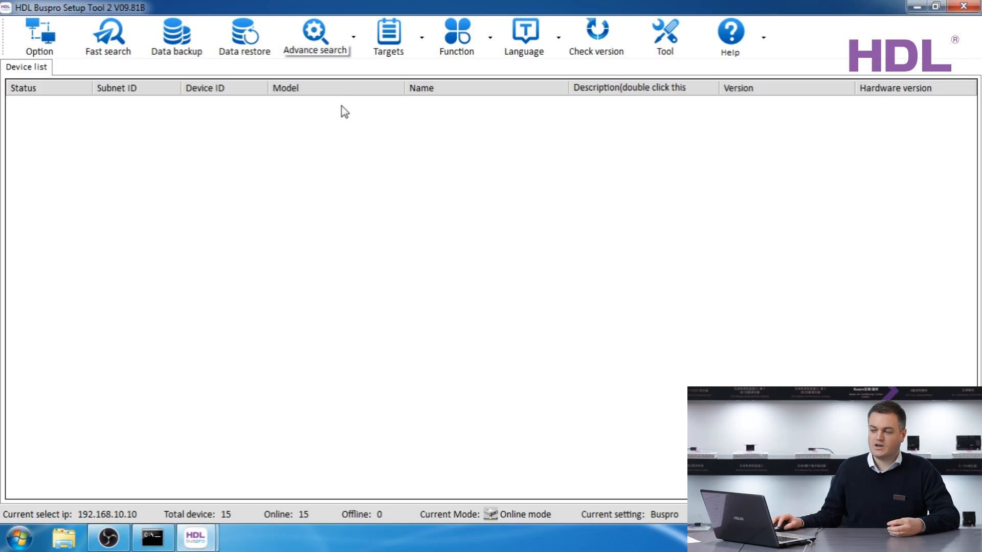
- Manually add the device with subnet ID 1 and device ID 1 through Advance Search, and move the dialog clear of the device list
{"action": "left_click", "coordinate": [318, 42]}
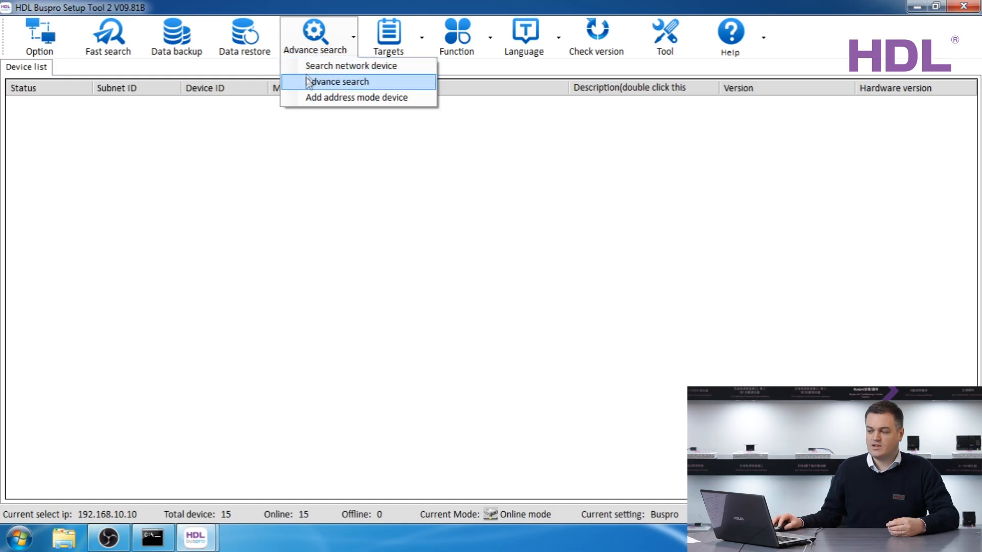
{"action": "left_click", "coordinate": [376, 86]}
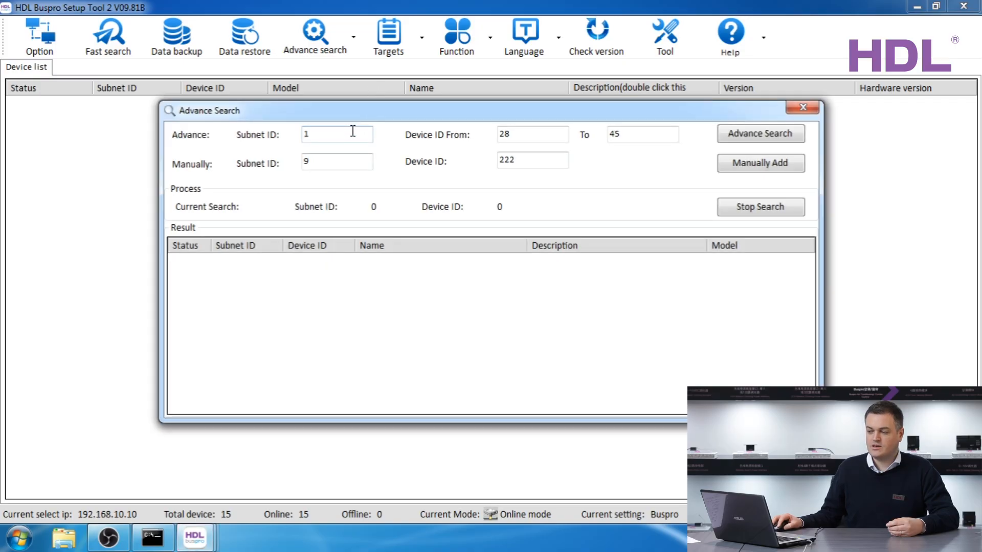
{"action": "double_click", "coordinate": [318, 162]}
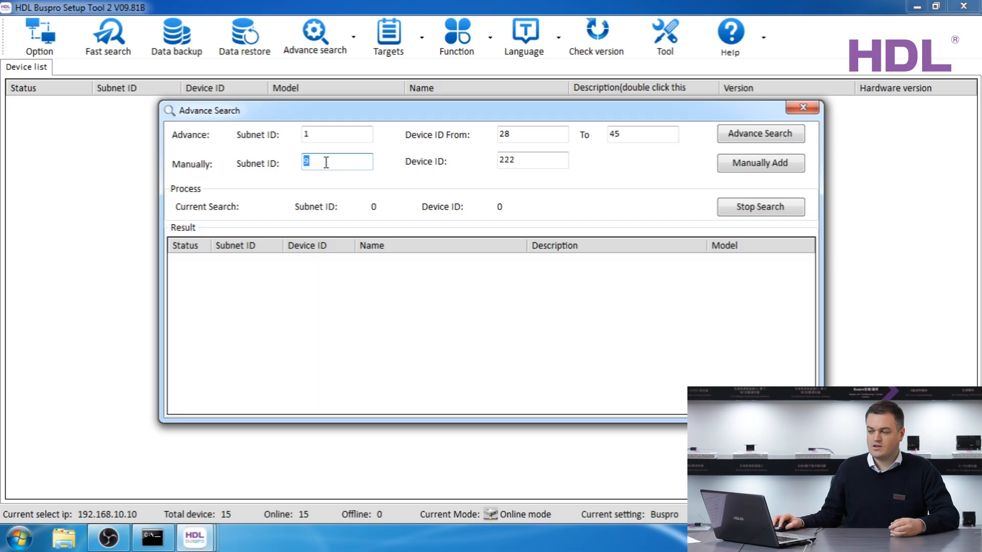
{"action": "type", "text": "1"}
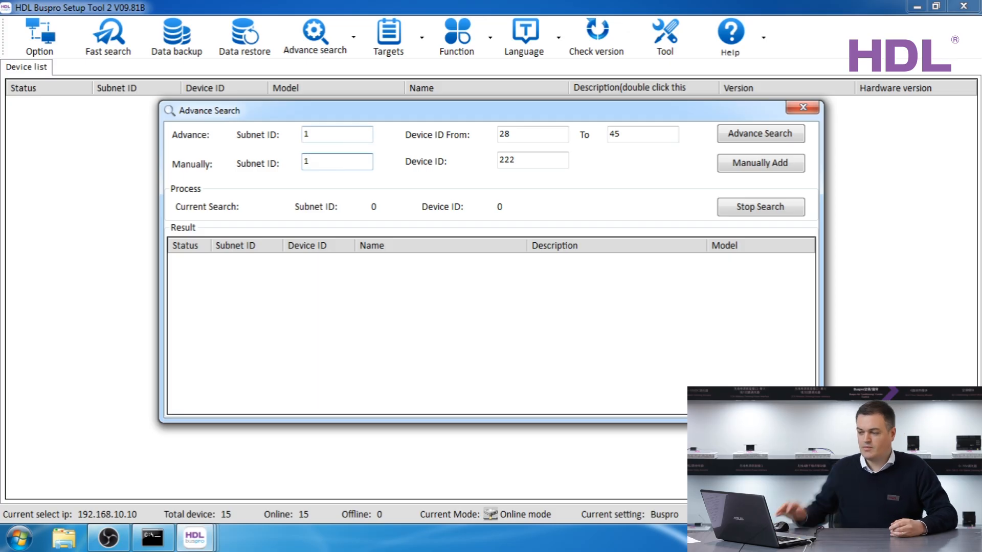
{"action": "double_click", "coordinate": [528, 160]}
{"action": "type", "text": "1"}
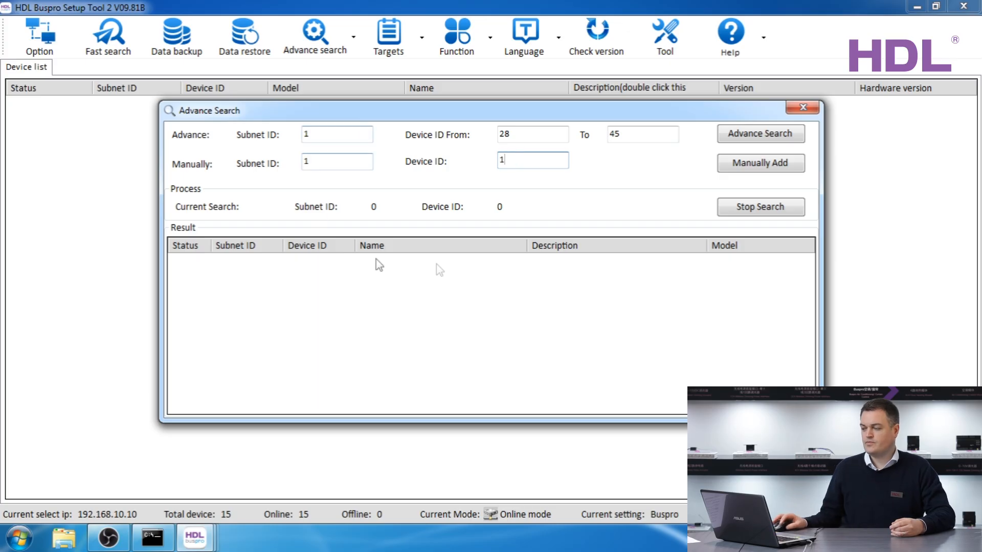
{"action": "left_click", "coordinate": [798, 176]}
{"action": "left_click_drag", "start_coordinate": [416, 110], "coordinate": [413, 165]}
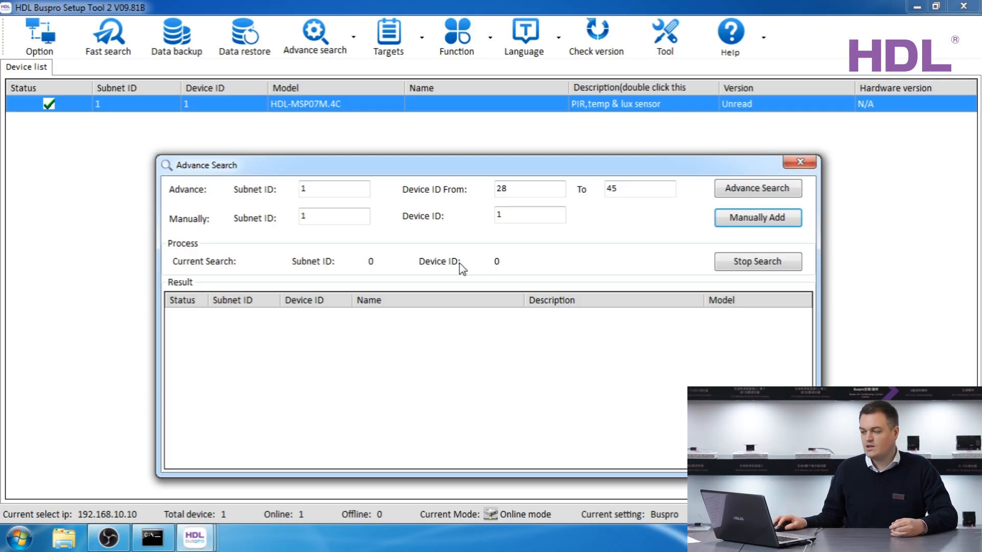
- Run an advance search on subnet ID 1 for device IDs 2 to 14, enlarge the dialog to review the results, and close it
{"action": "double_click", "coordinate": [529, 191]}
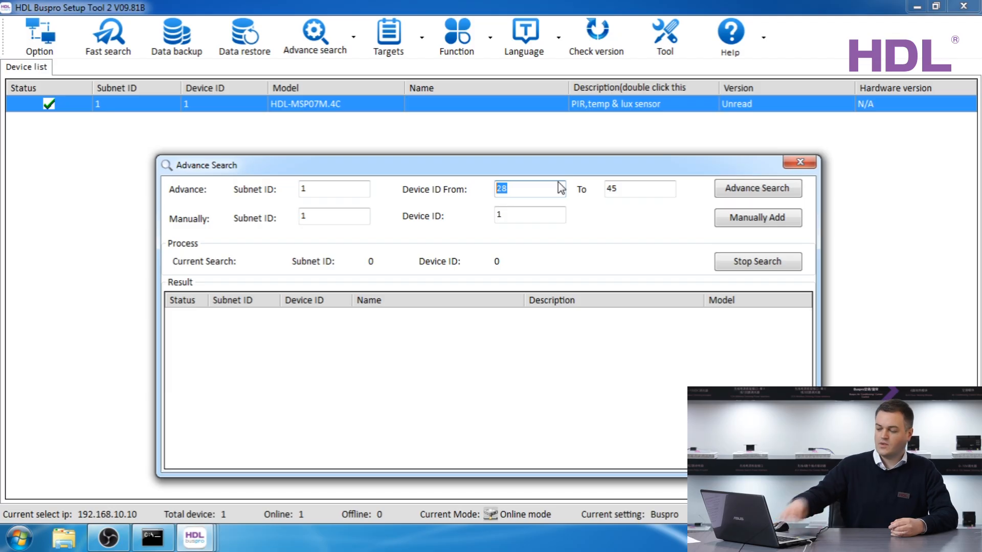
{"action": "type", "text": "2"}
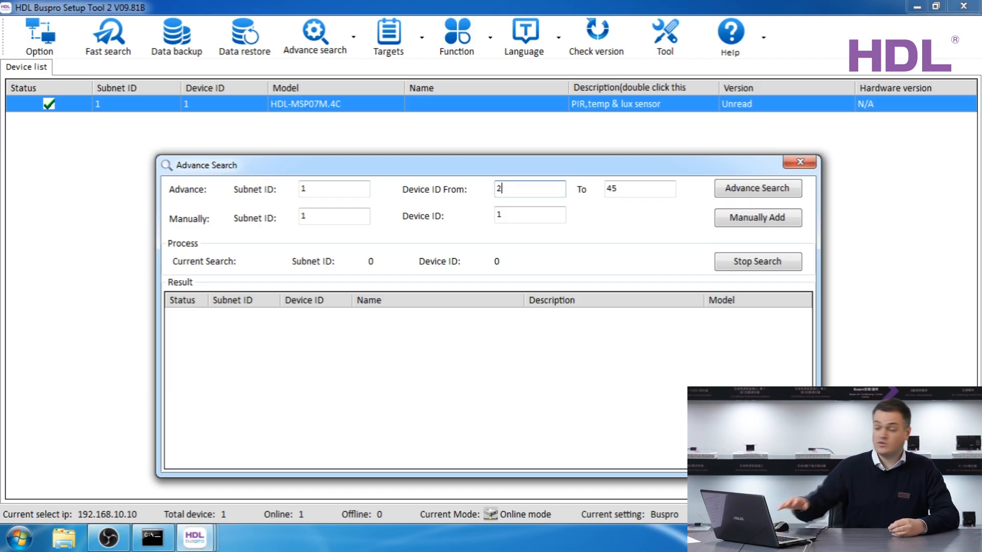
{"action": "key", "text": "Tab"}
{"action": "type", "text": "14"}
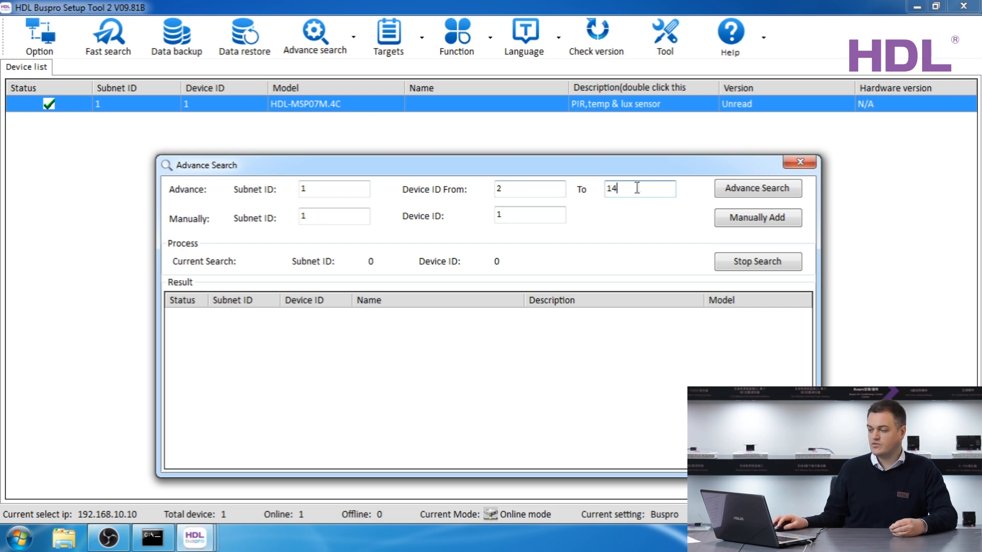
{"action": "left_click", "coordinate": [739, 192]}
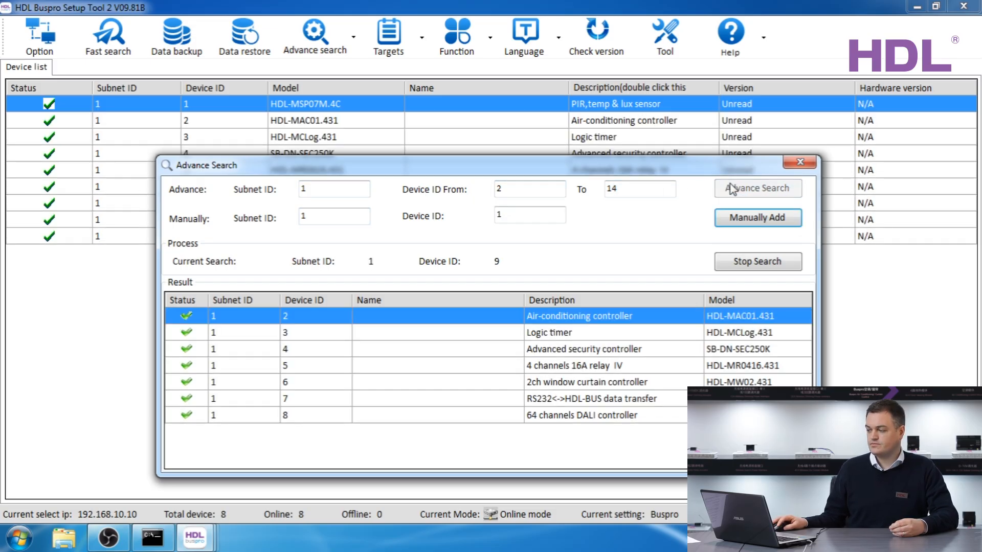
{"action": "left_click_drag", "start_coordinate": [609, 169], "coordinate": [550, 78]}
{"action": "left_click_drag", "start_coordinate": [759, 382], "coordinate": [821, 518]}
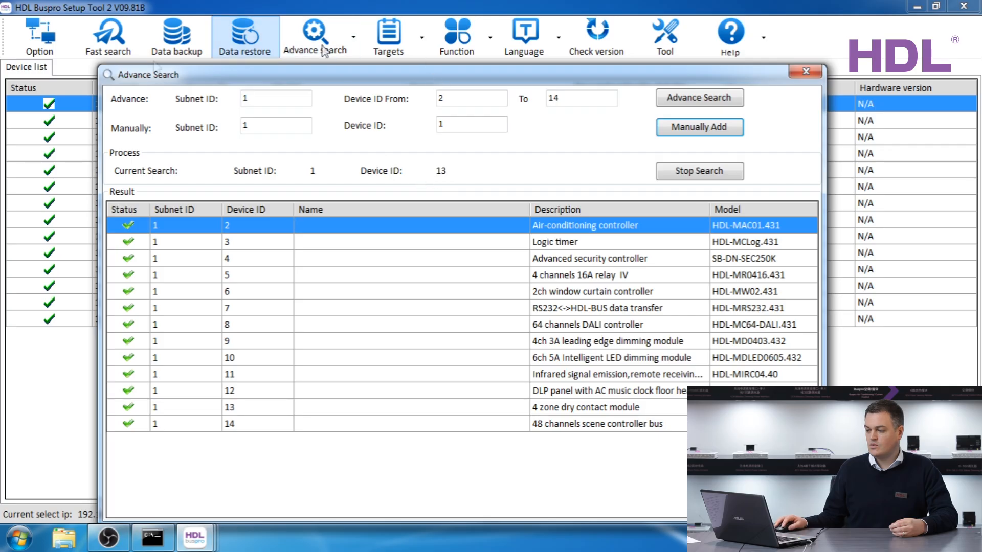
{"action": "left_click", "coordinate": [806, 71]}
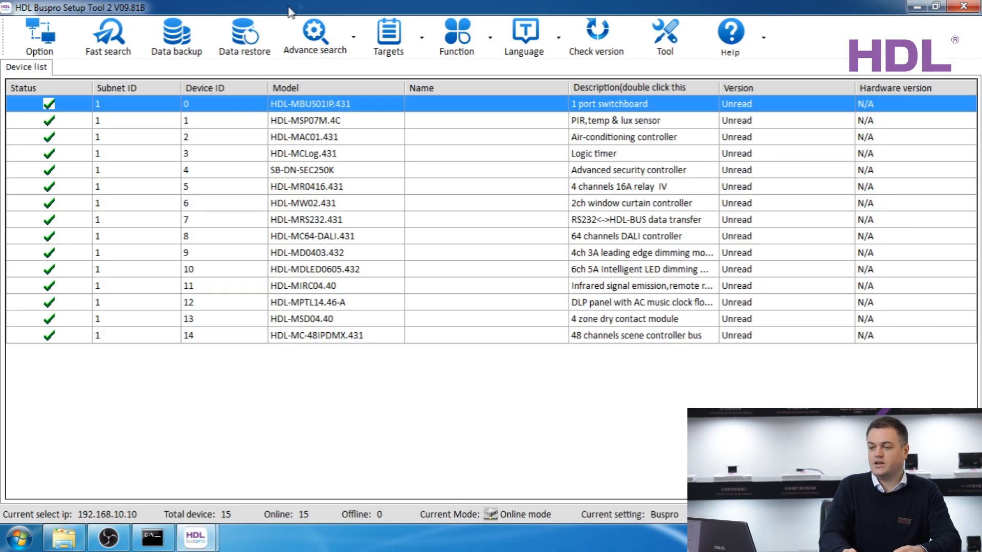
- Start a data backup and select the air-conditioning controller HDL-MAC01.431 and the relay HDL-MR0416.431 as the devices to back up
{"action": "left_click", "coordinate": [160, 43]}
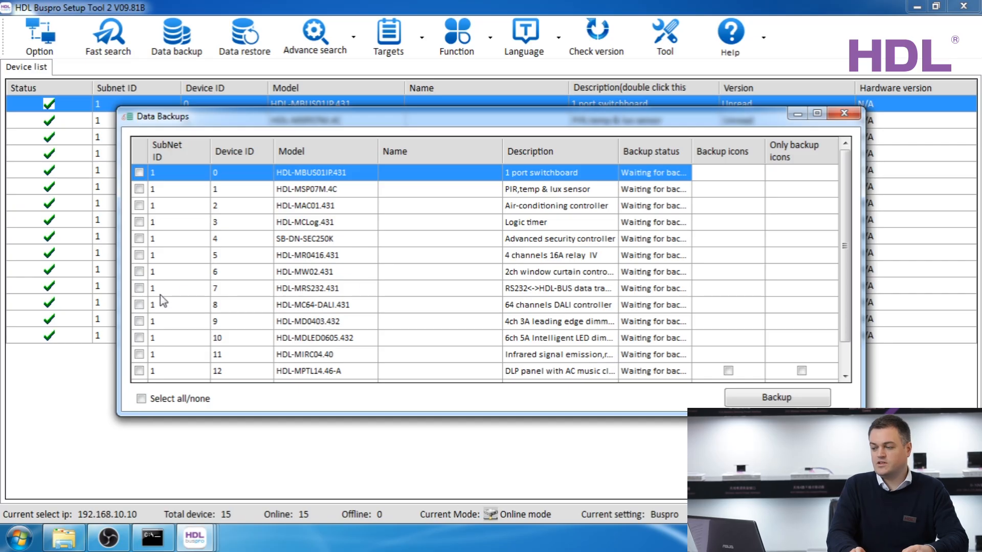
{"action": "left_click", "coordinate": [141, 399]}
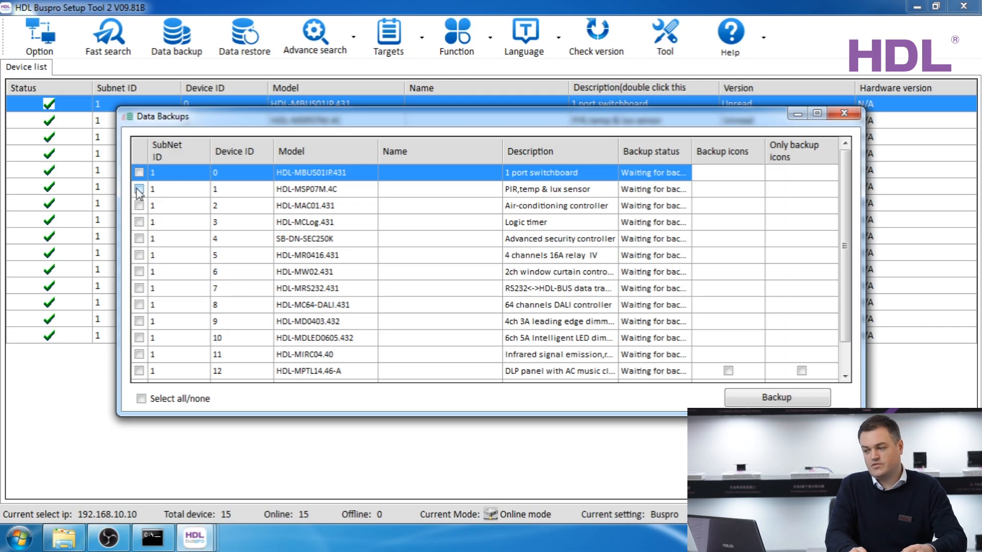
{"action": "left_click", "coordinate": [140, 206]}
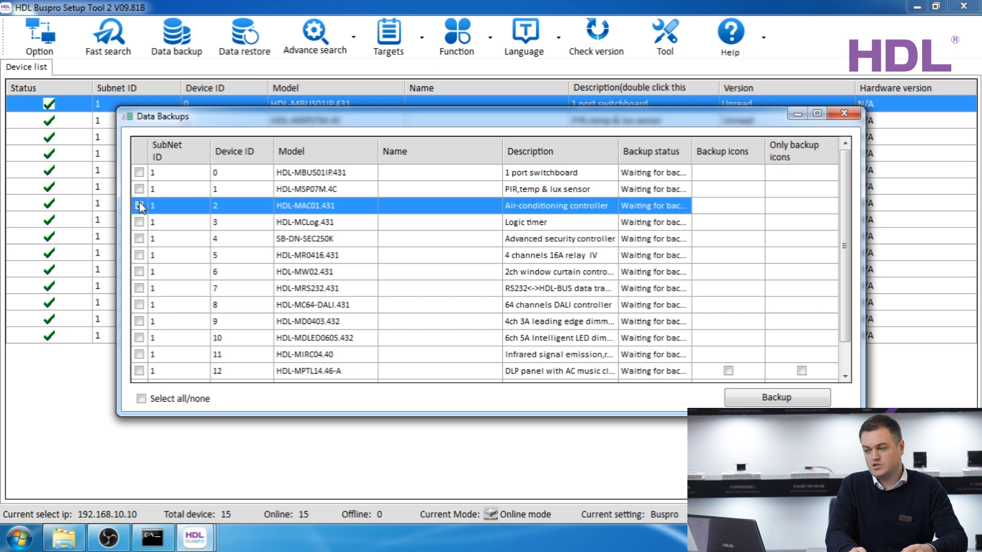
{"action": "left_click", "coordinate": [140, 206]}
{"action": "left_click", "coordinate": [139, 255]}
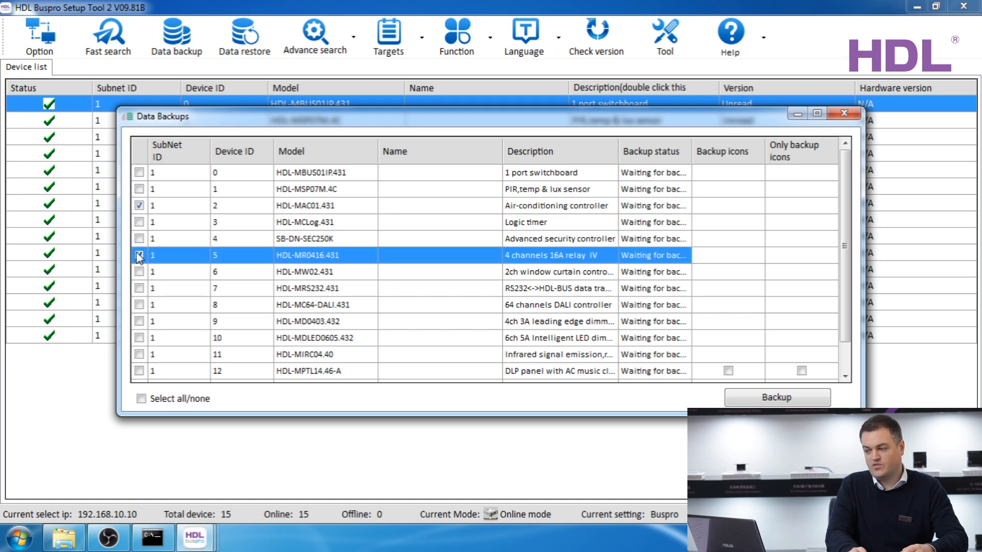
{"action": "left_click", "coordinate": [139, 256]}
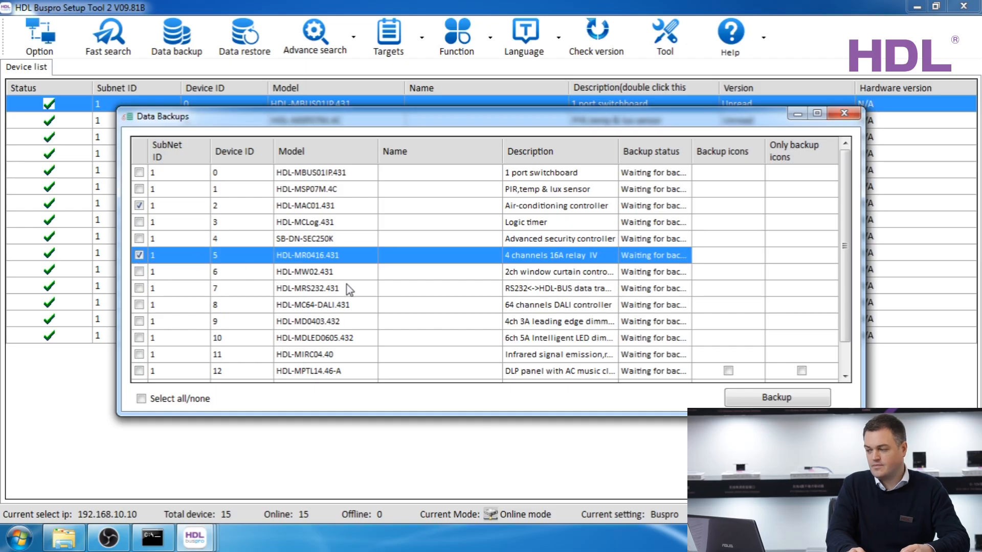
- Proceed with the backup, create a folder named Backup Example on the Desktop as the save location, and open it
{"action": "left_click", "coordinate": [761, 402]}
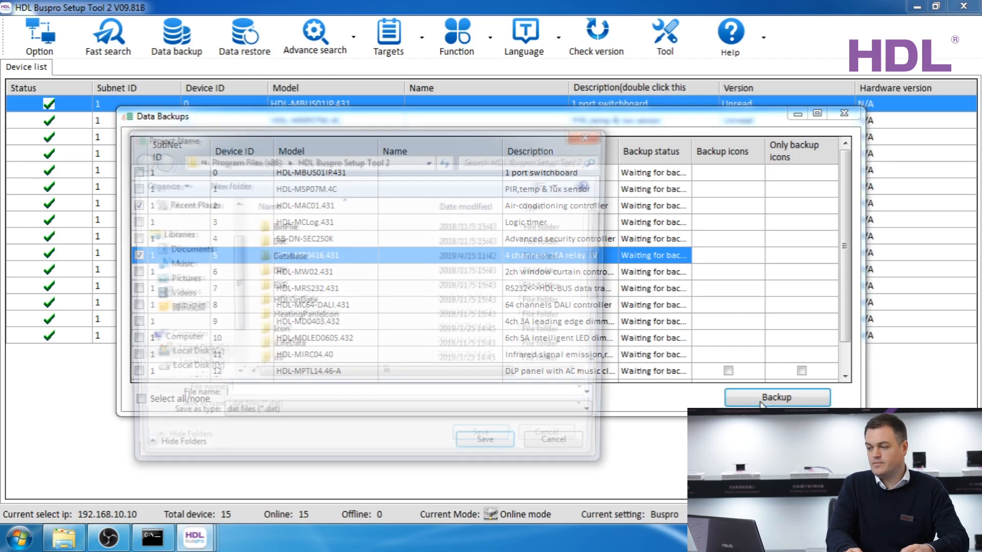
{"action": "scroll", "coordinate": [237, 216], "scroll_direction": "up", "scroll_amount": 1}
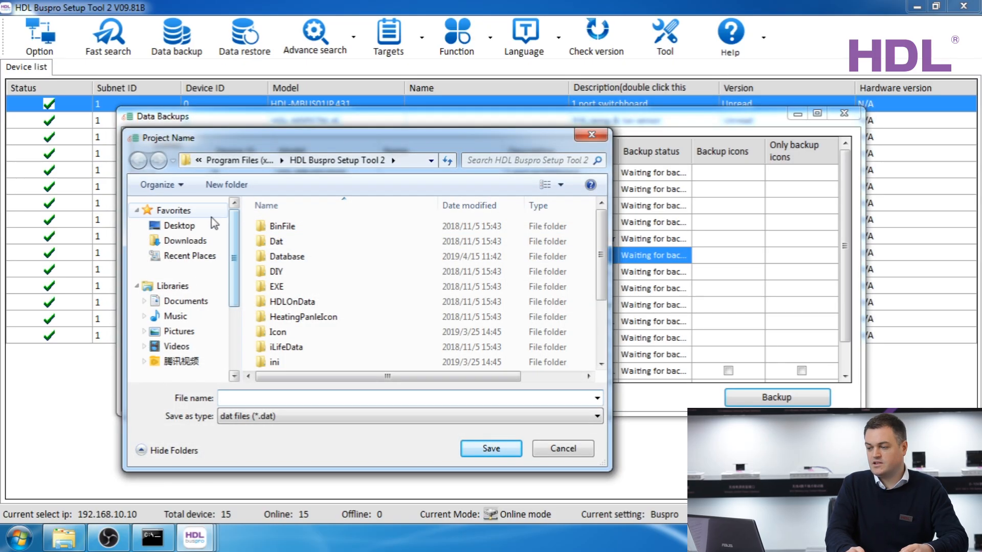
{"action": "left_click", "coordinate": [202, 225]}
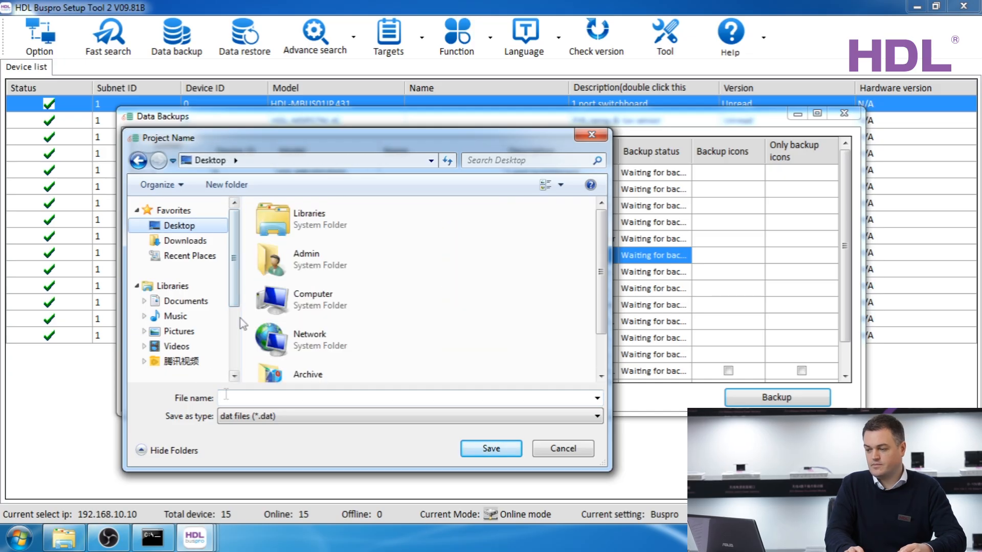
{"action": "left_click", "coordinate": [225, 185]}
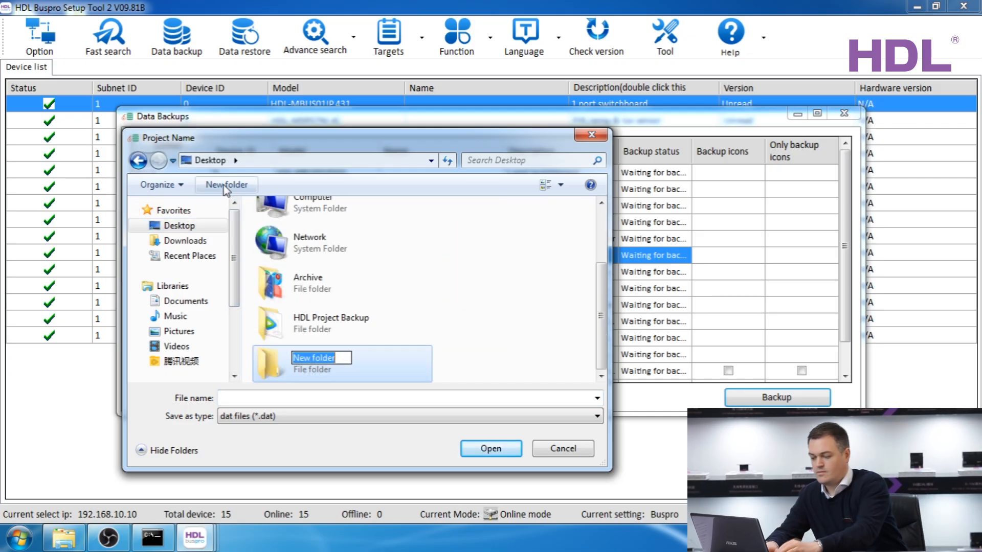
{"action": "type", "text": "Backup Example"}
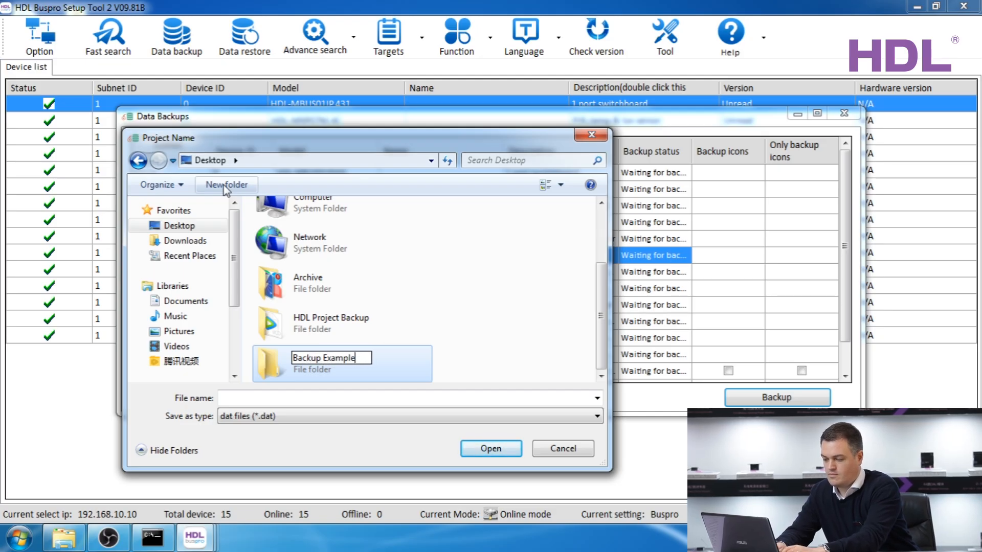
{"action": "key", "text": "Return"}
{"action": "key", "text": "Return"}
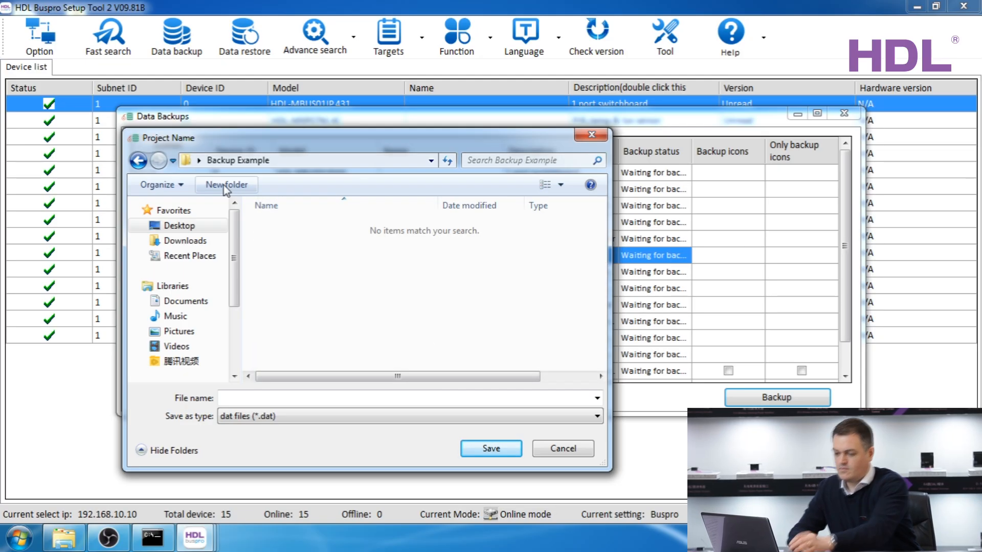
- Save the device backup as the dat file backup_2019_04 in the Backup Example folder
{"action": "left_click", "coordinate": [263, 398]}
{"action": "type", "text": "backup_2019_04"}
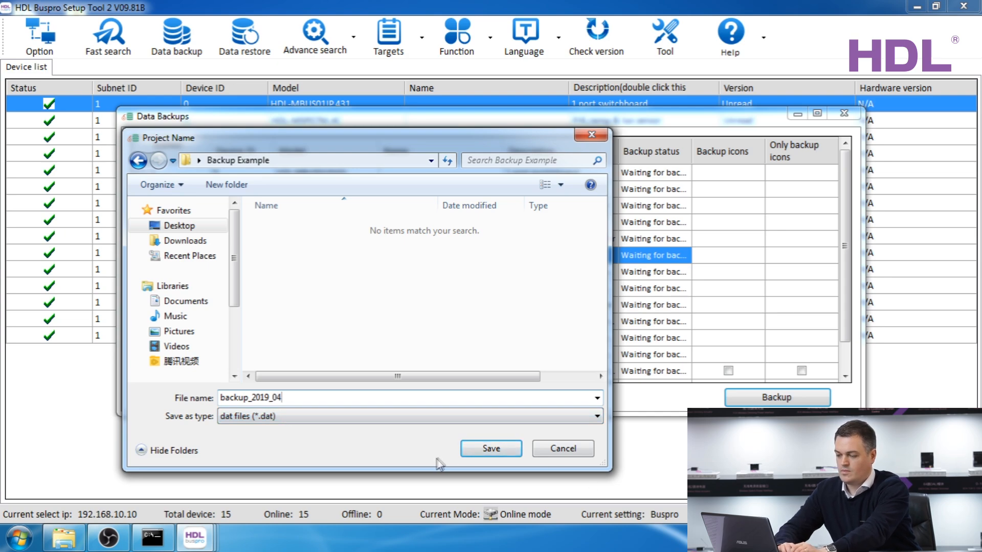
{"action": "left_click", "coordinate": [490, 448]}
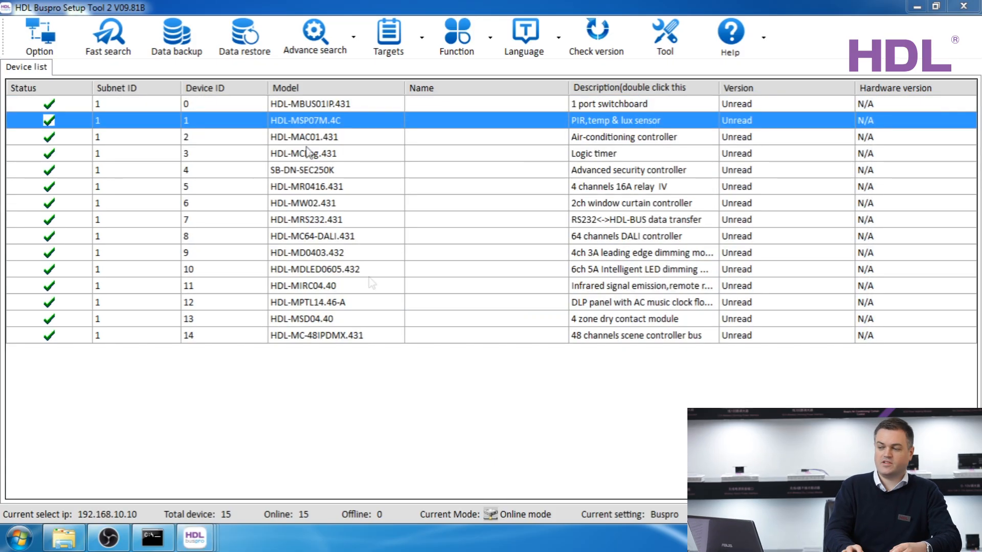
- Load the backup_2019_04 backup for data restore and select the air-conditioning controller HDL-MAC01.431 in the restore list
{"action": "left_click", "coordinate": [251, 38]}
{"action": "left_click", "coordinate": [251, 38]}
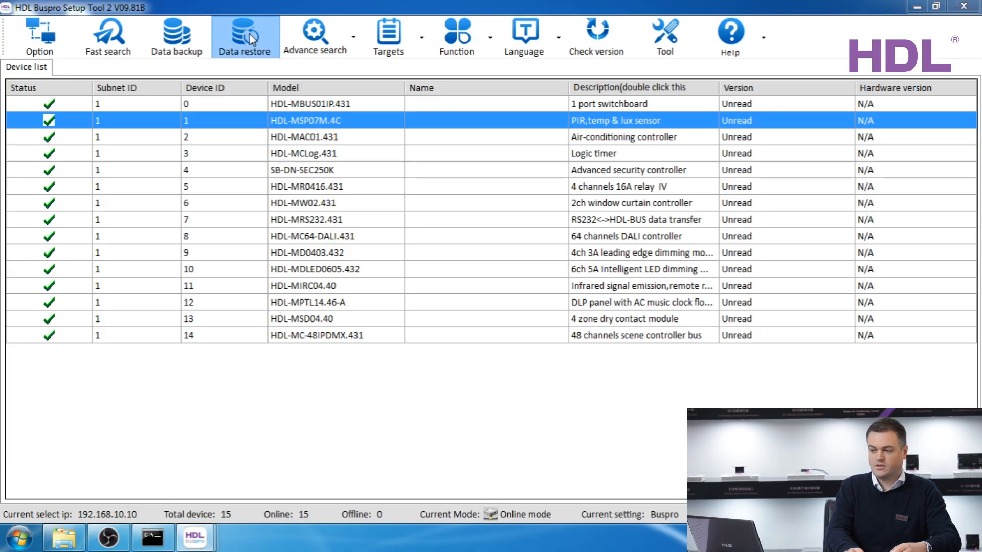
{"action": "double_click", "coordinate": [176, 121]}
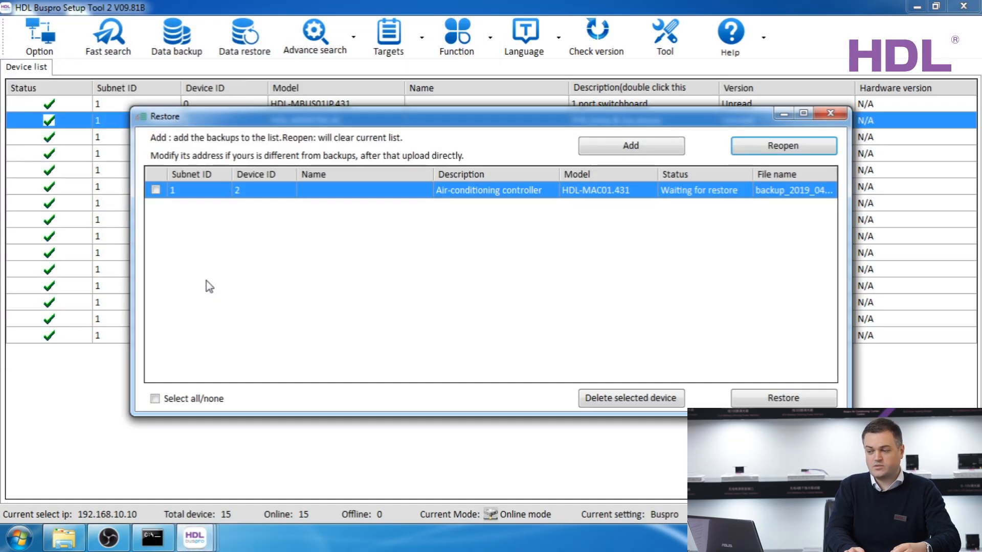
{"action": "left_click", "coordinate": [155, 191]}
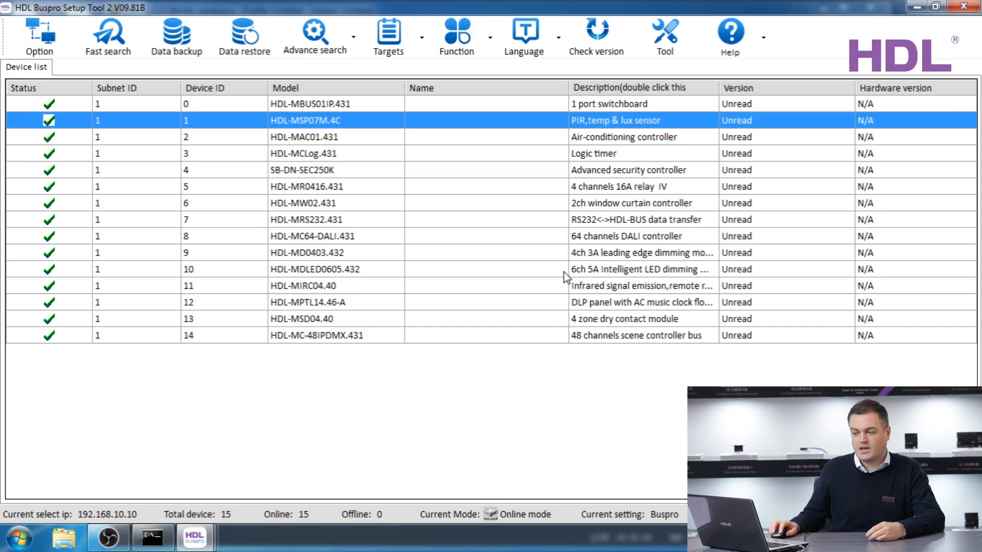
- Read the firmware version of the 4-channel relay HDL-MR0416.431 in the device list
{"action": "left_click", "coordinate": [284, 188]}
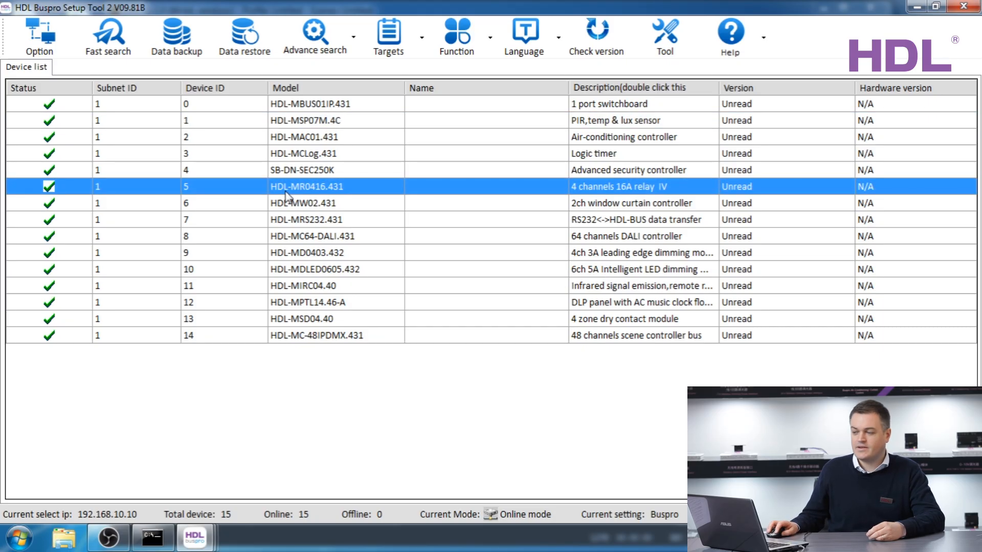
{"action": "right_click", "coordinate": [287, 192]}
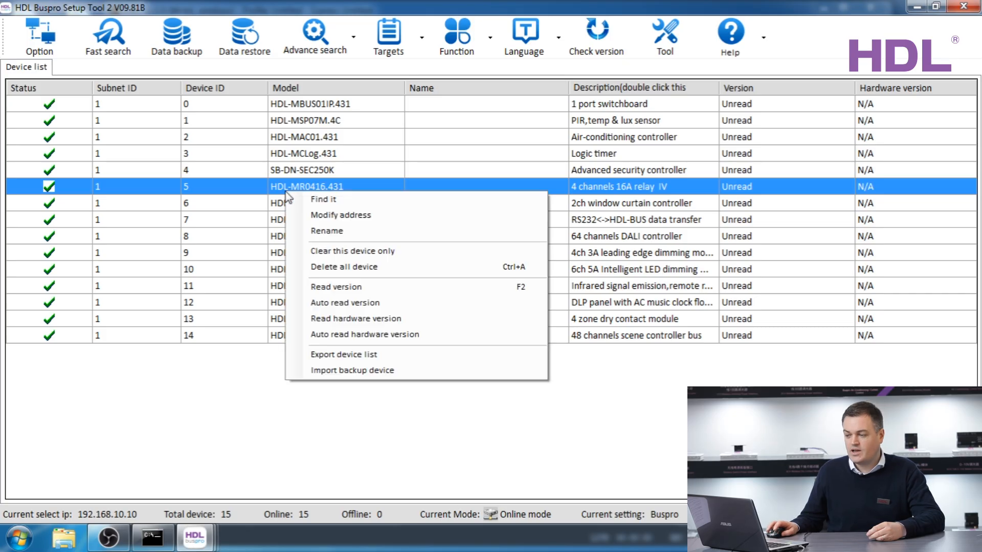
{"action": "left_click", "coordinate": [342, 288]}
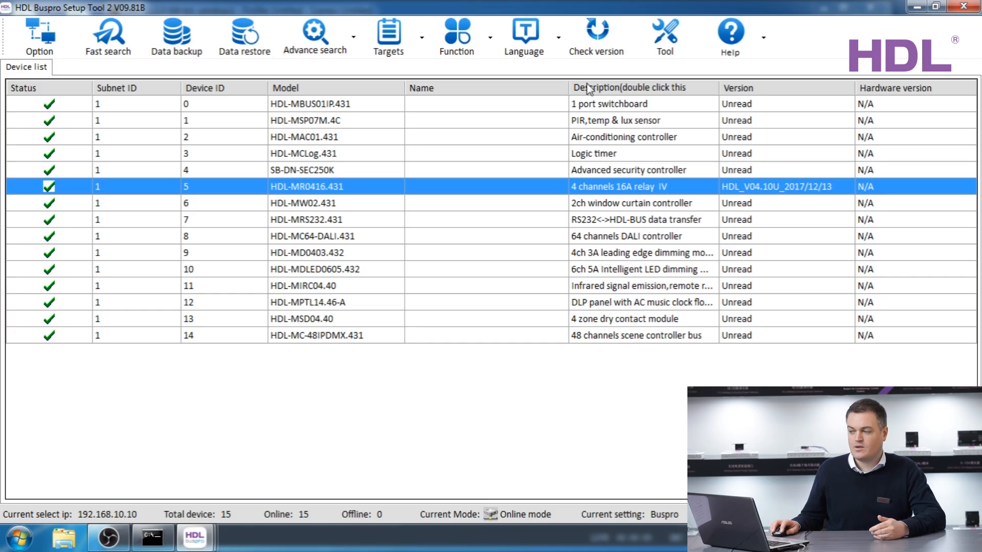
- Set up an automatic firmware upgrade for the device with subnet ID 1 and device ID 5, and read its device type
{"action": "left_click", "coordinate": [464, 44]}
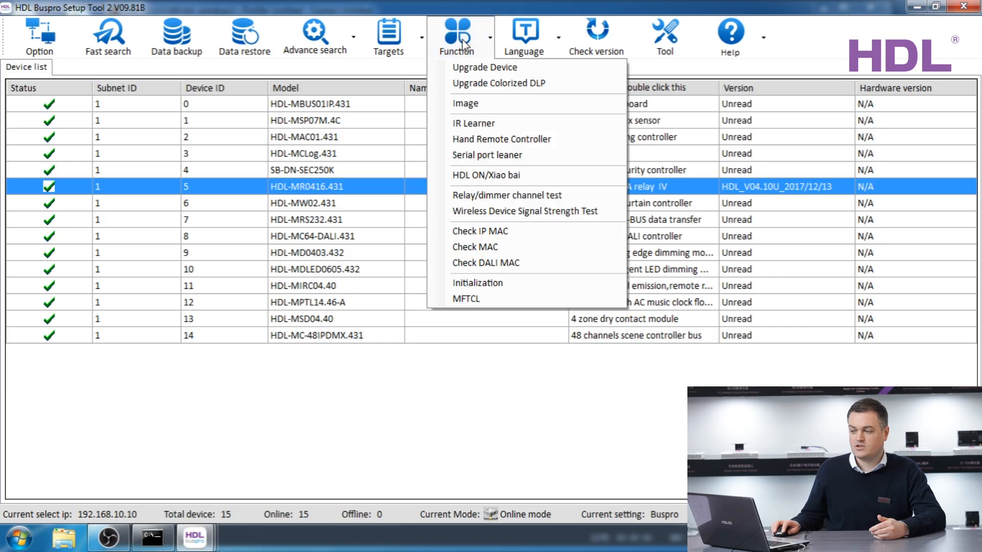
{"action": "left_click", "coordinate": [479, 68]}
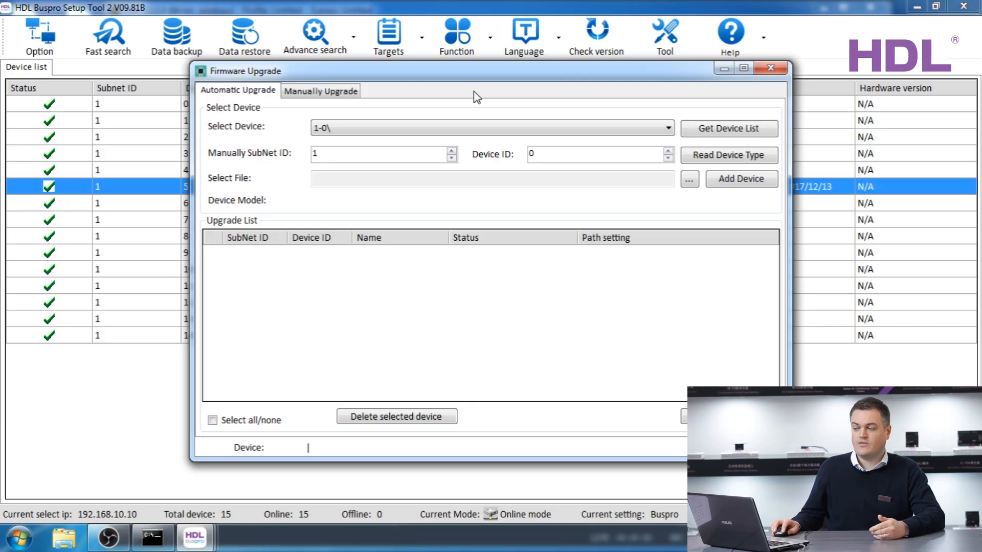
{"action": "left_click_drag", "start_coordinate": [476, 73], "coordinate": [550, 242]}
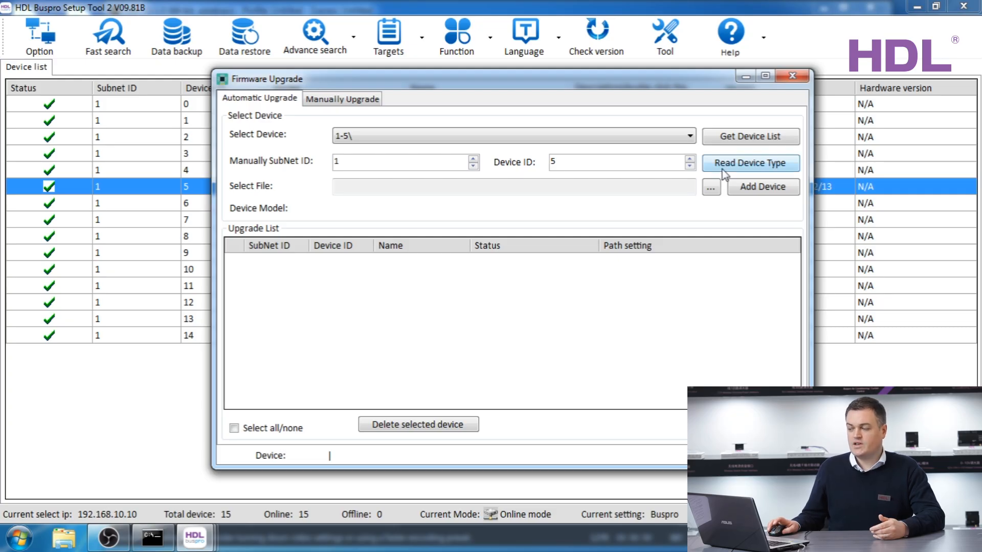
{"action": "left_click", "coordinate": [721, 168]}
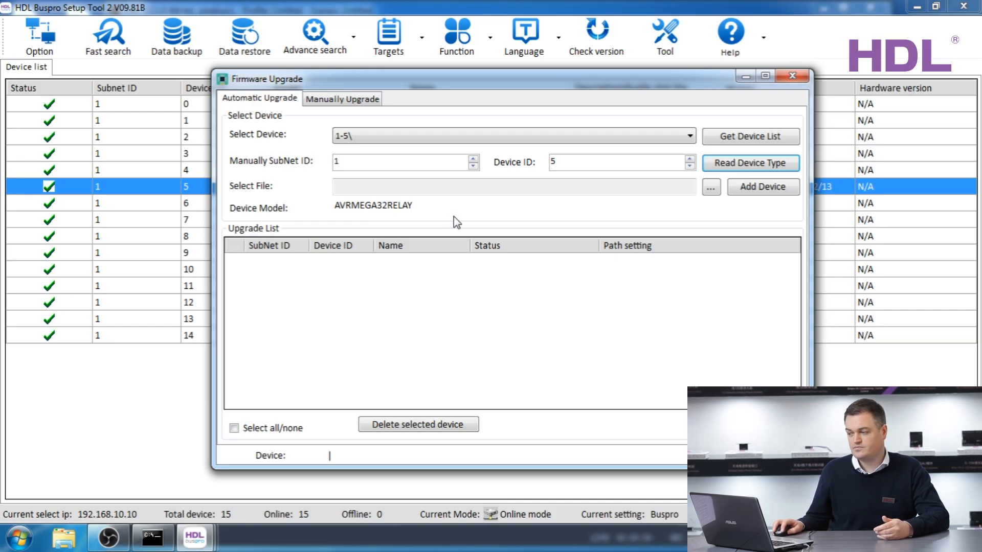
- Choose the firmware file FW-HDL-MR0416.431_V04.10U(2016-05-23).bin from the Desktop and add the relay to the upgrade list
{"action": "left_click", "coordinate": [710, 189]}
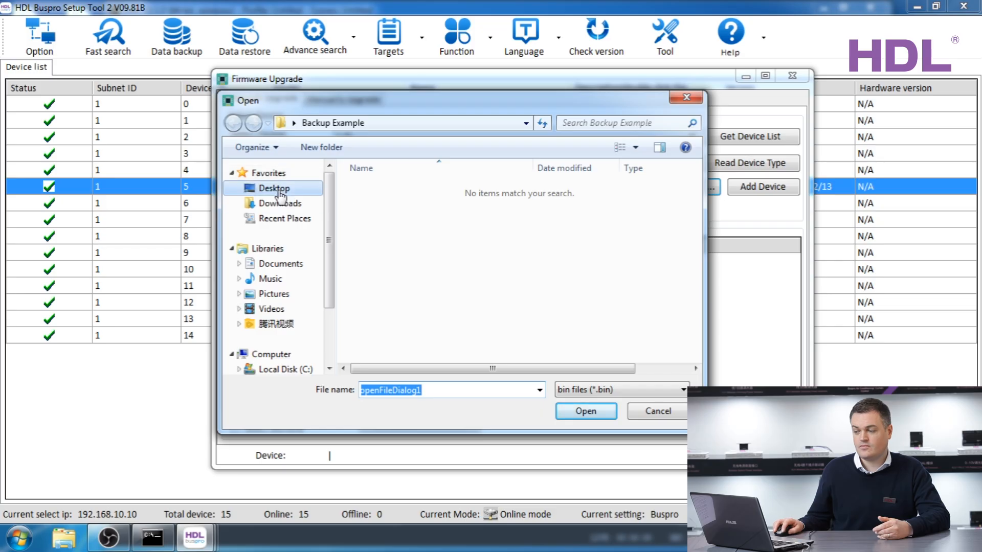
{"action": "left_click", "coordinate": [276, 188]}
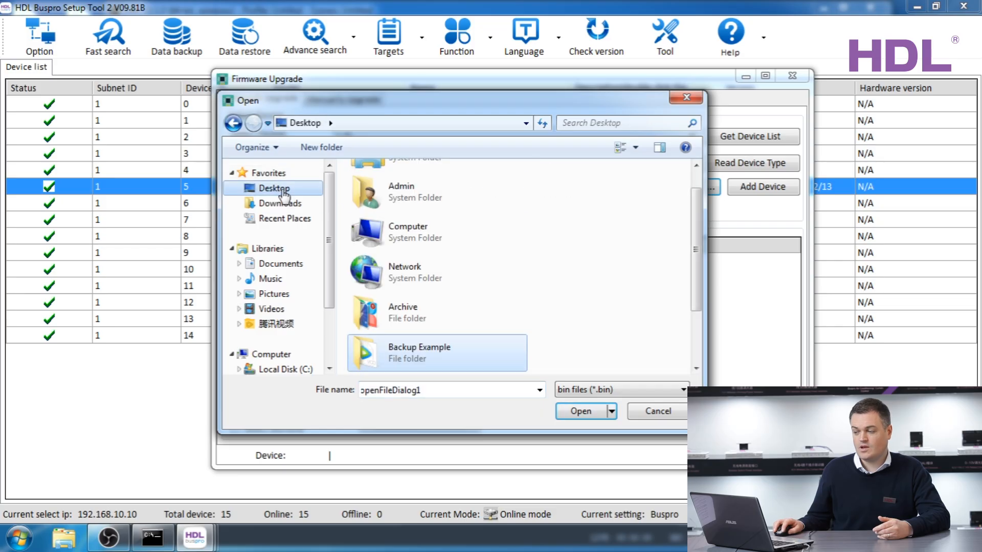
{"action": "left_click", "coordinate": [695, 340]}
{"action": "left_click", "coordinate": [475, 349]}
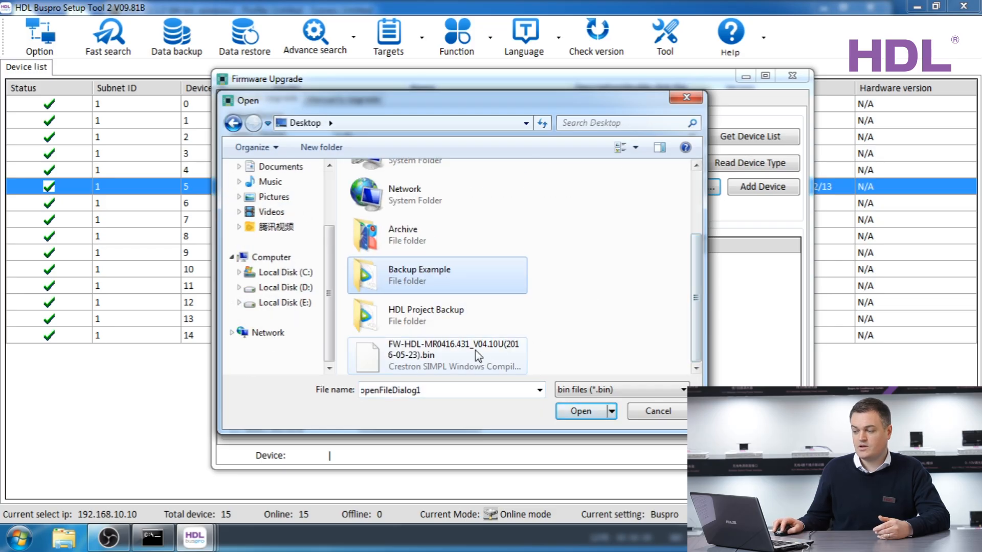
{"action": "double_click", "coordinate": [415, 363]}
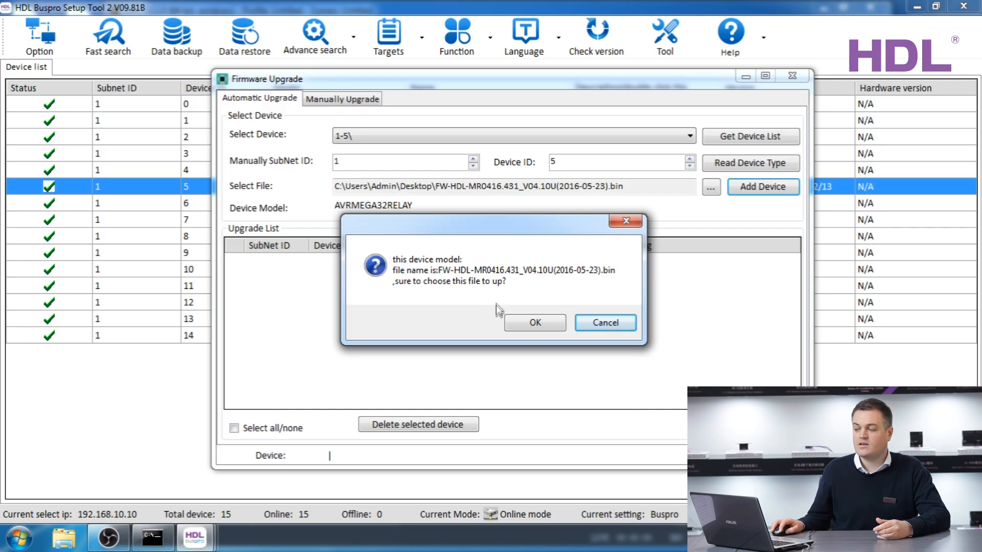
{"action": "left_click", "coordinate": [520, 324]}
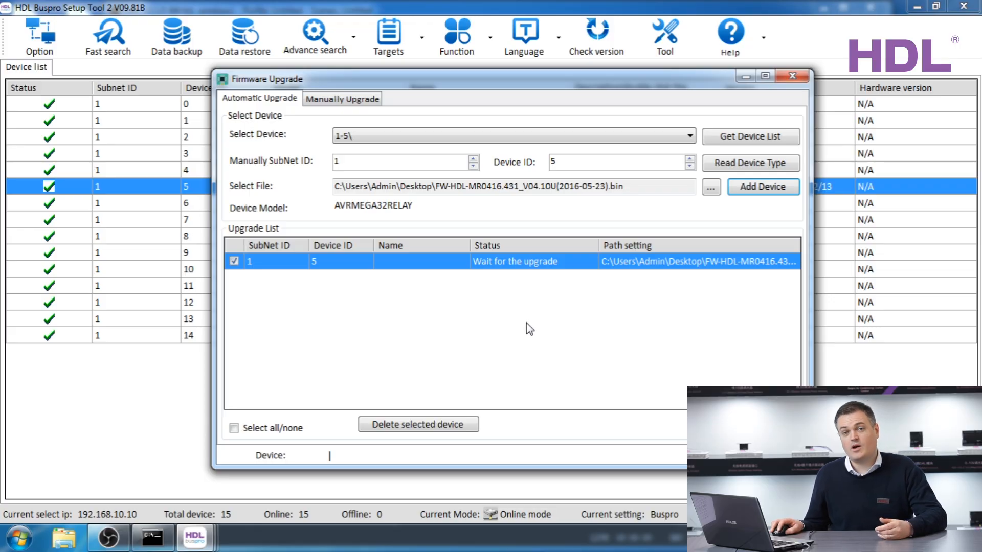
- Run the relay's firmware upgrade, close the upgrade window, and read the version of HDL-MR0416.431 again
{"action": "left_click", "coordinate": [427, 134]}
{"action": "left_click", "coordinate": [427, 134]}
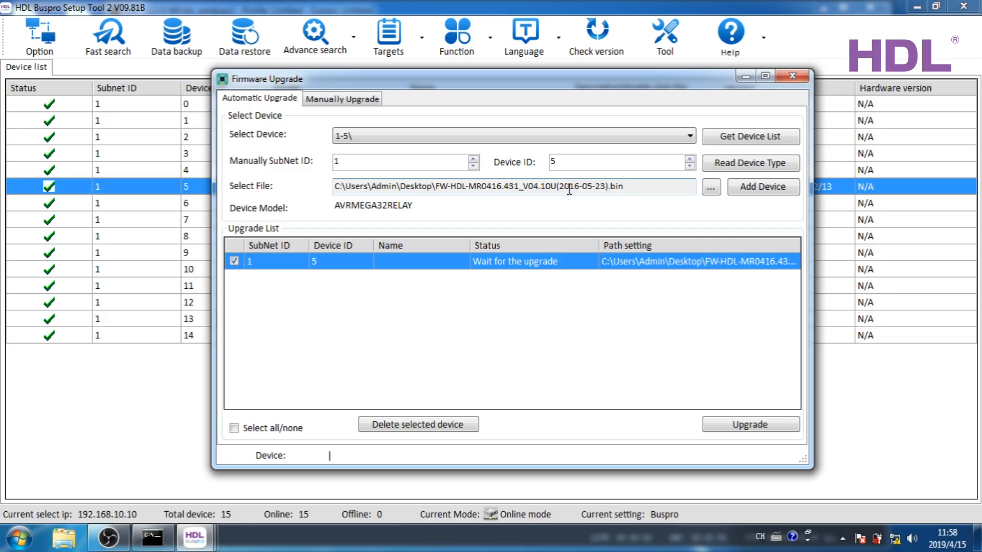
{"action": "left_click", "coordinate": [732, 424]}
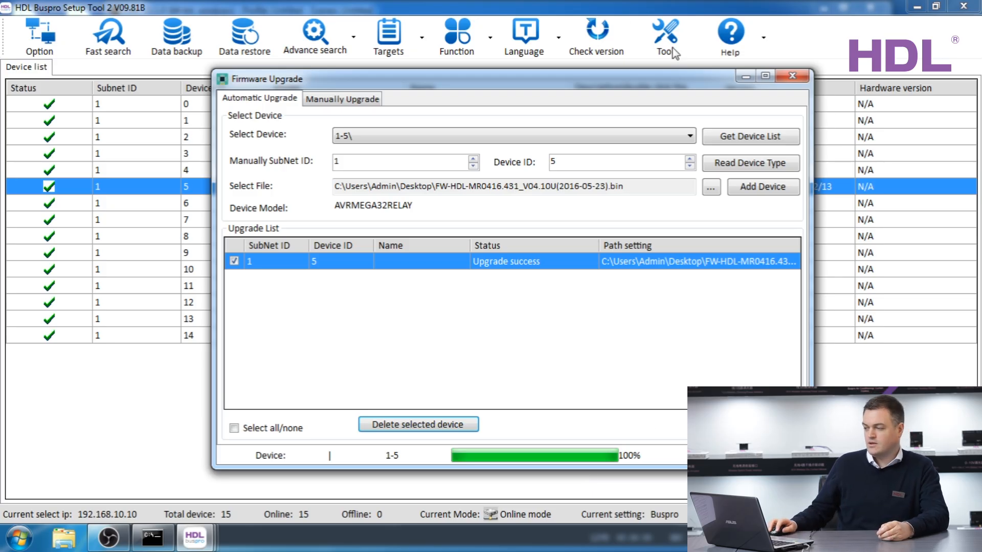
{"action": "left_click", "coordinate": [795, 77]}
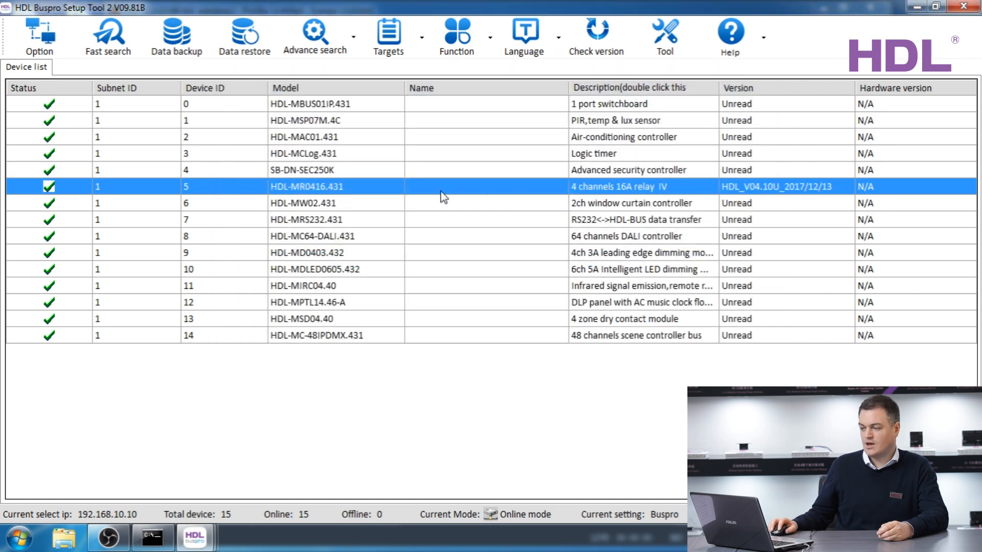
{"action": "right_click", "coordinate": [365, 187]}
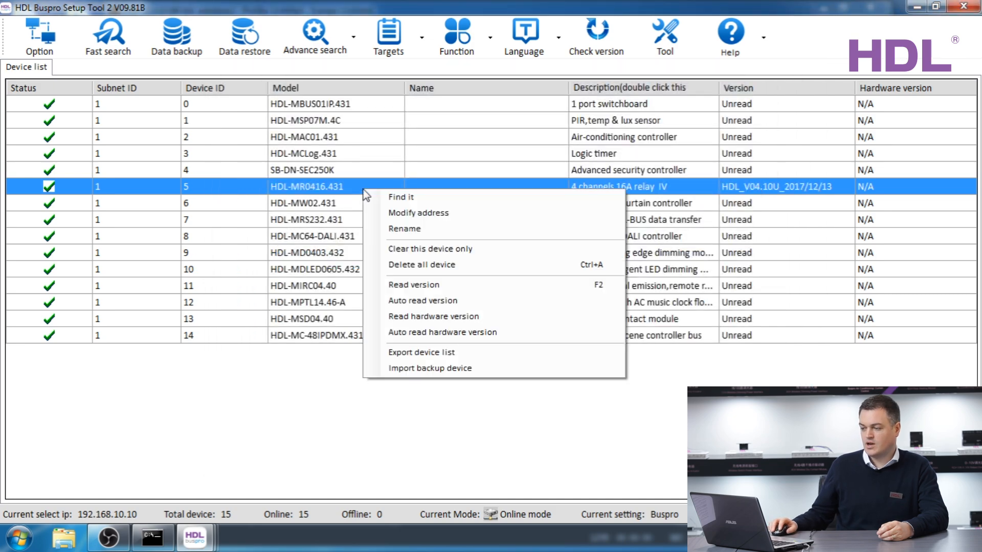
{"action": "left_click", "coordinate": [409, 286]}
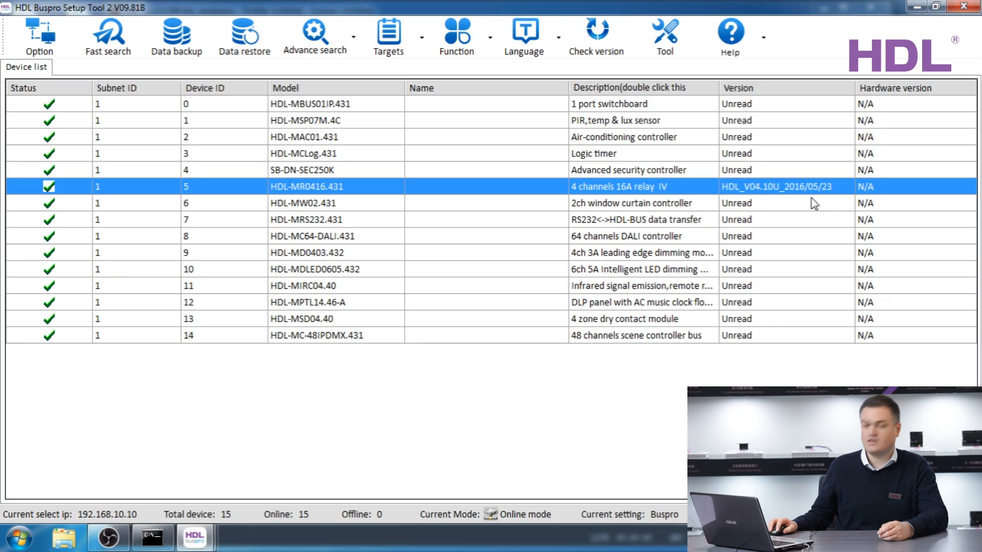
- Clear only the HDL-MR0416.431 relay from the device list, find it again with a fast search, and select it
{"action": "right_click", "coordinate": [278, 192]}
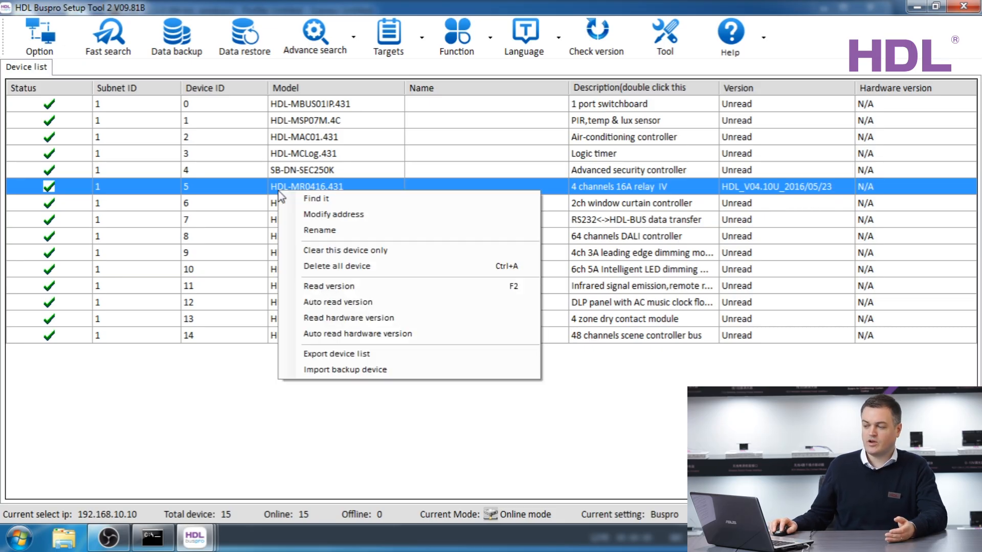
{"action": "left_click", "coordinate": [367, 250]}
{"action": "left_click", "coordinate": [106, 45]}
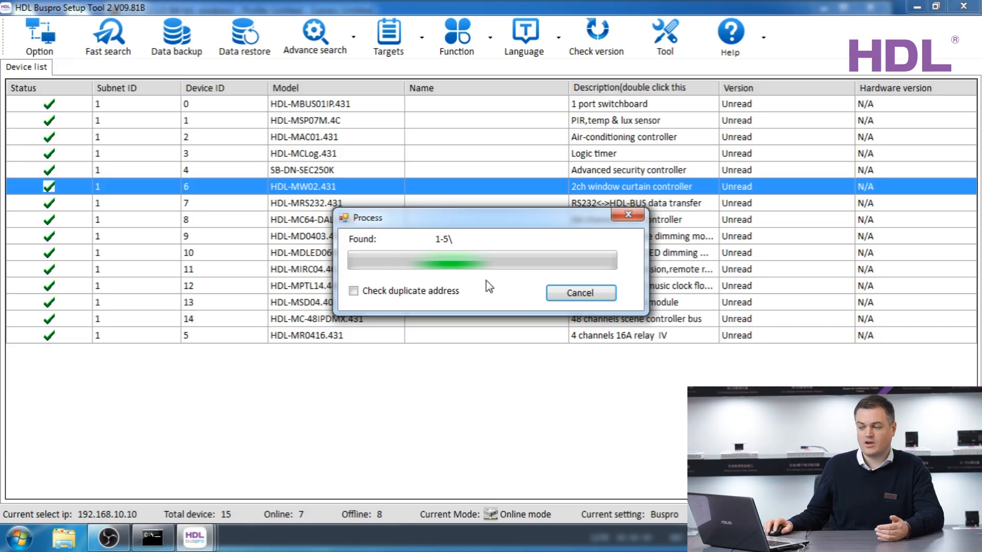
{"action": "left_click", "coordinate": [568, 295]}
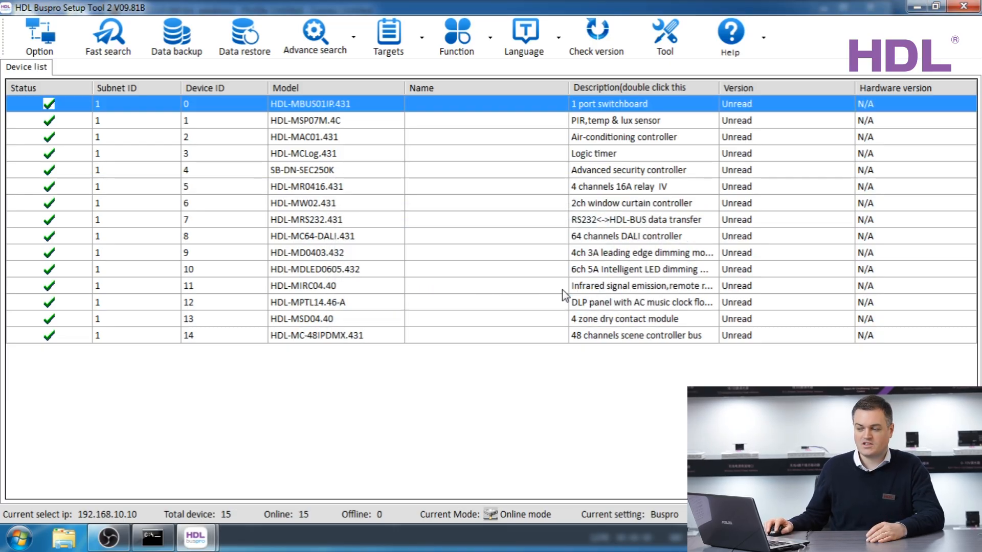
{"action": "left_click", "coordinate": [320, 188]}
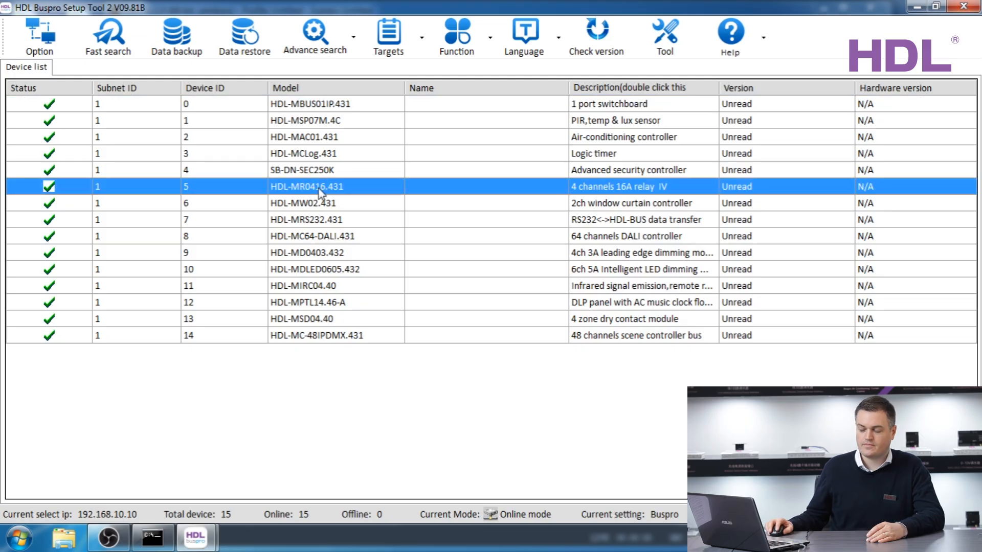